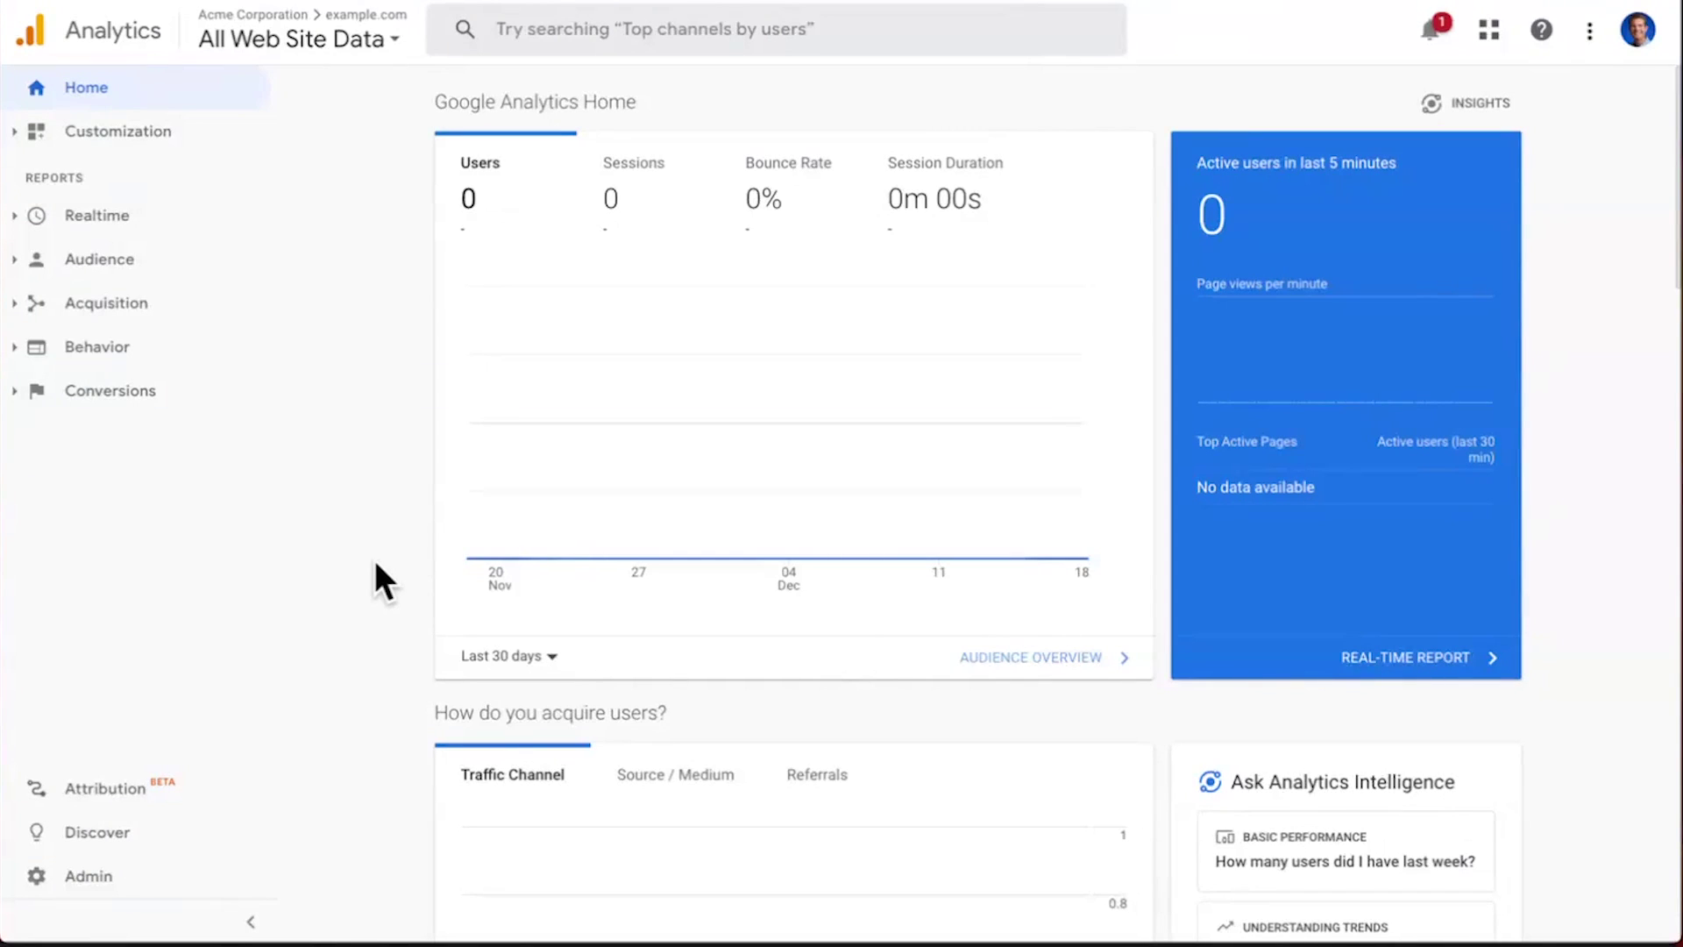
Step: From Admin, open the GA4 Setup Assistant for the Not Connected example.com Universal Analytics property
{"action": "left_click", "coordinate": [92, 875]}
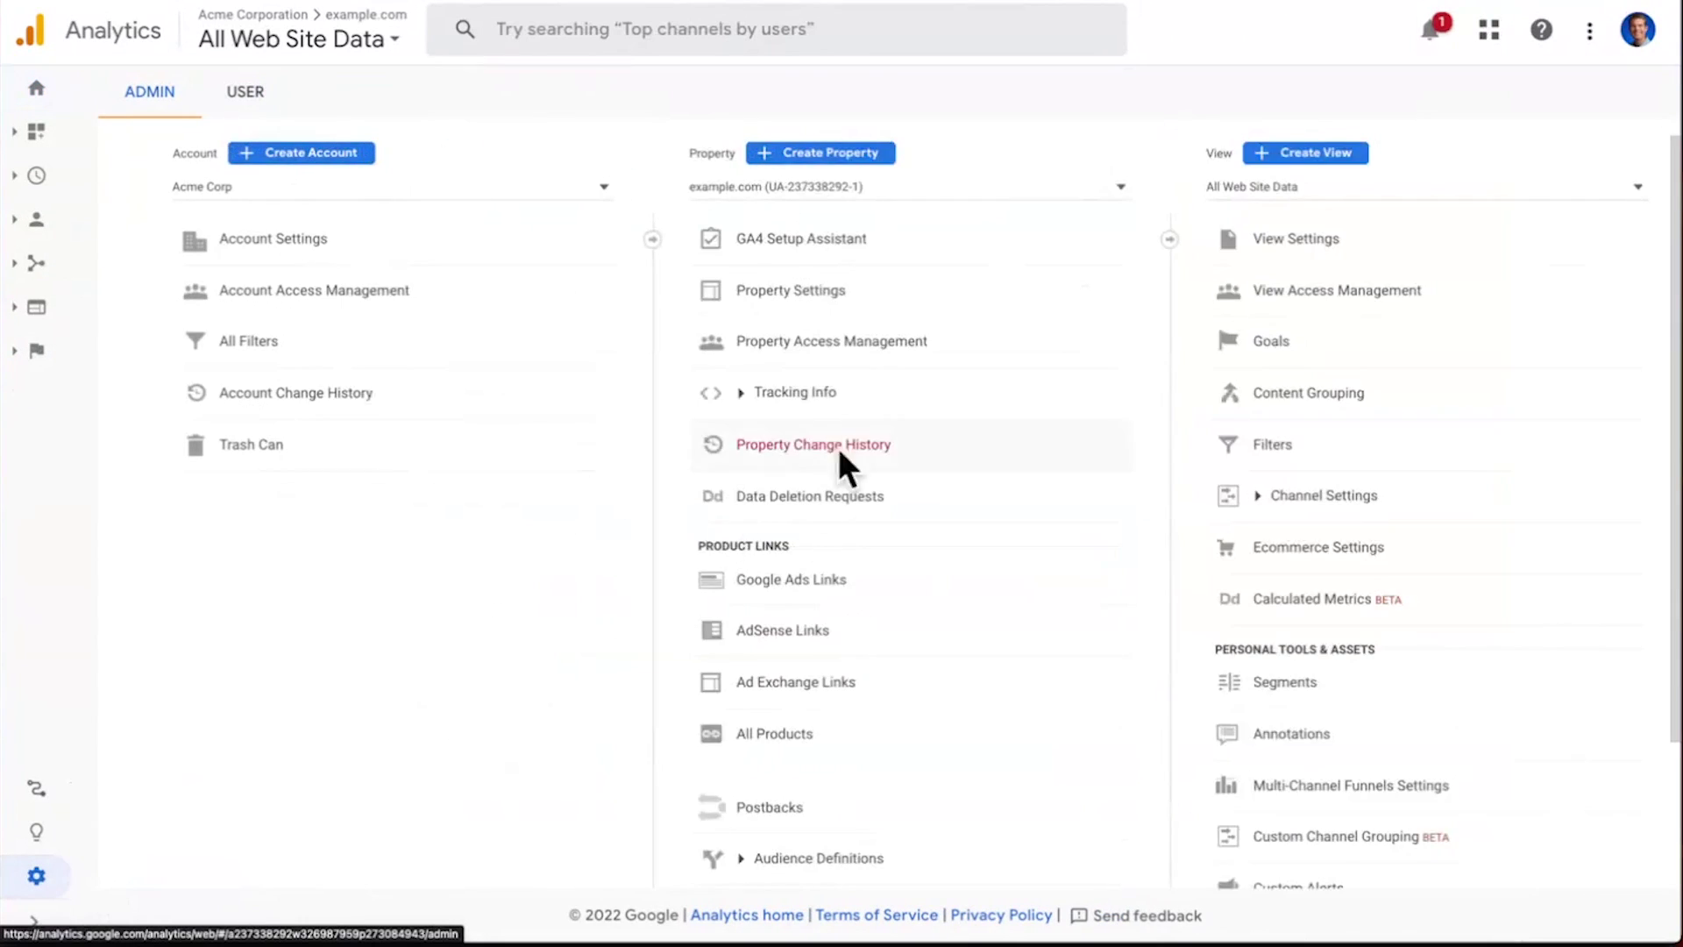
{"action": "left_click", "coordinate": [887, 246]}
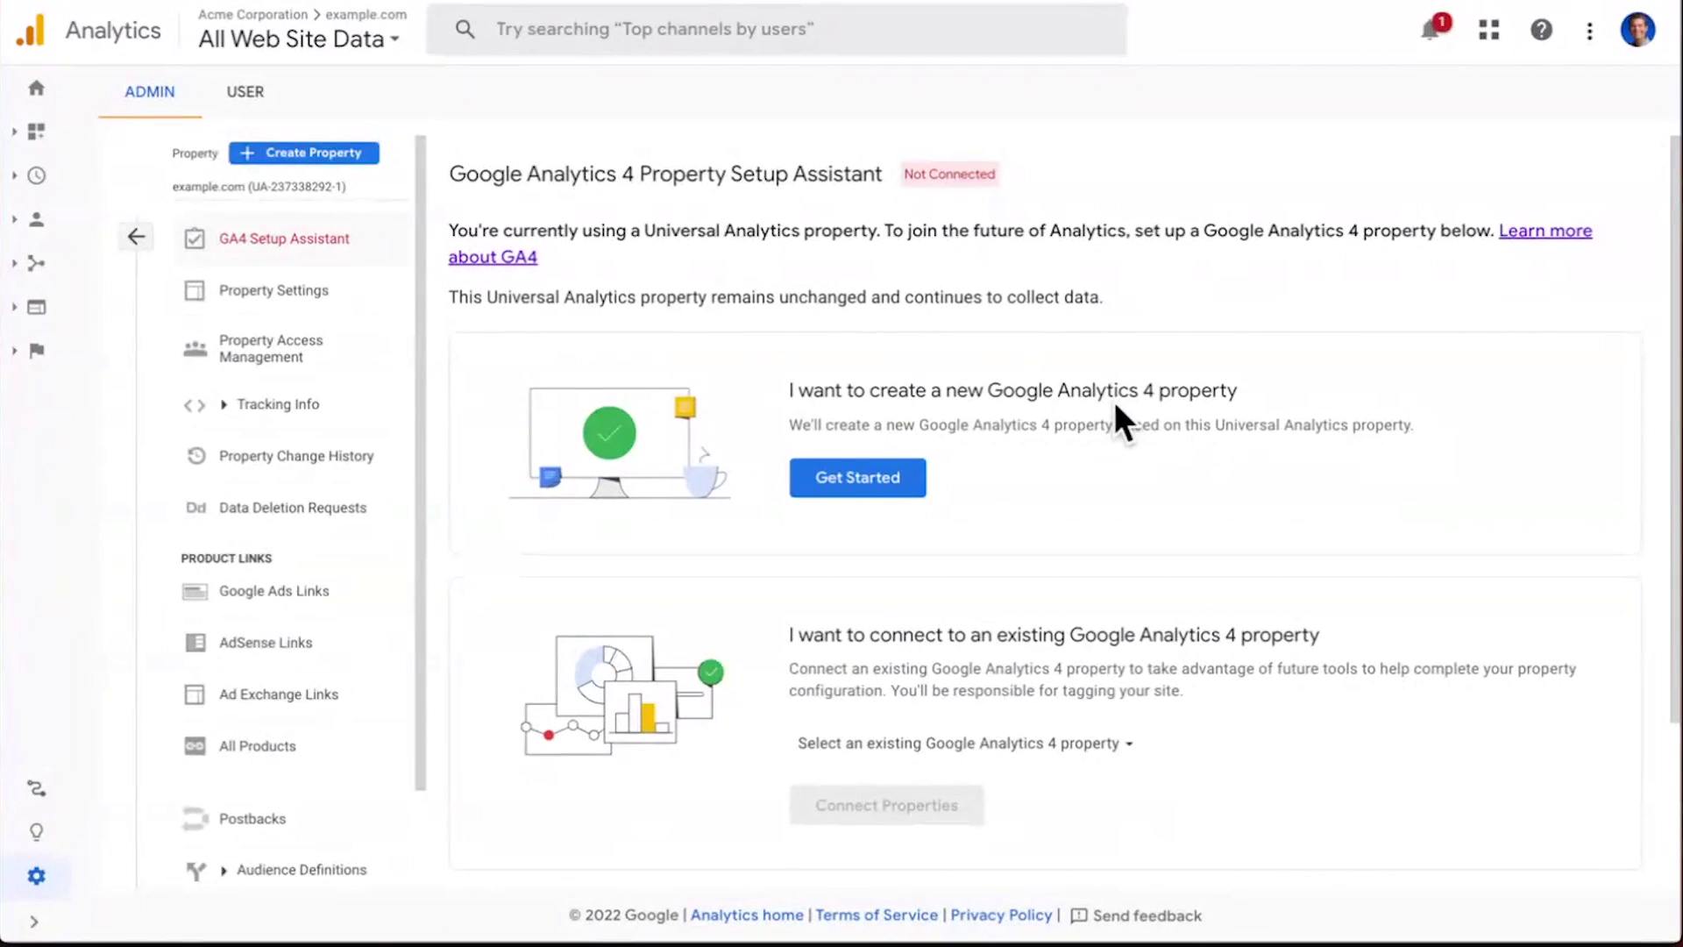
Step: Create a new GA4 property from the Universal Analytics property and choose Install a Google tag
{"action": "left_click", "coordinate": [900, 481]}
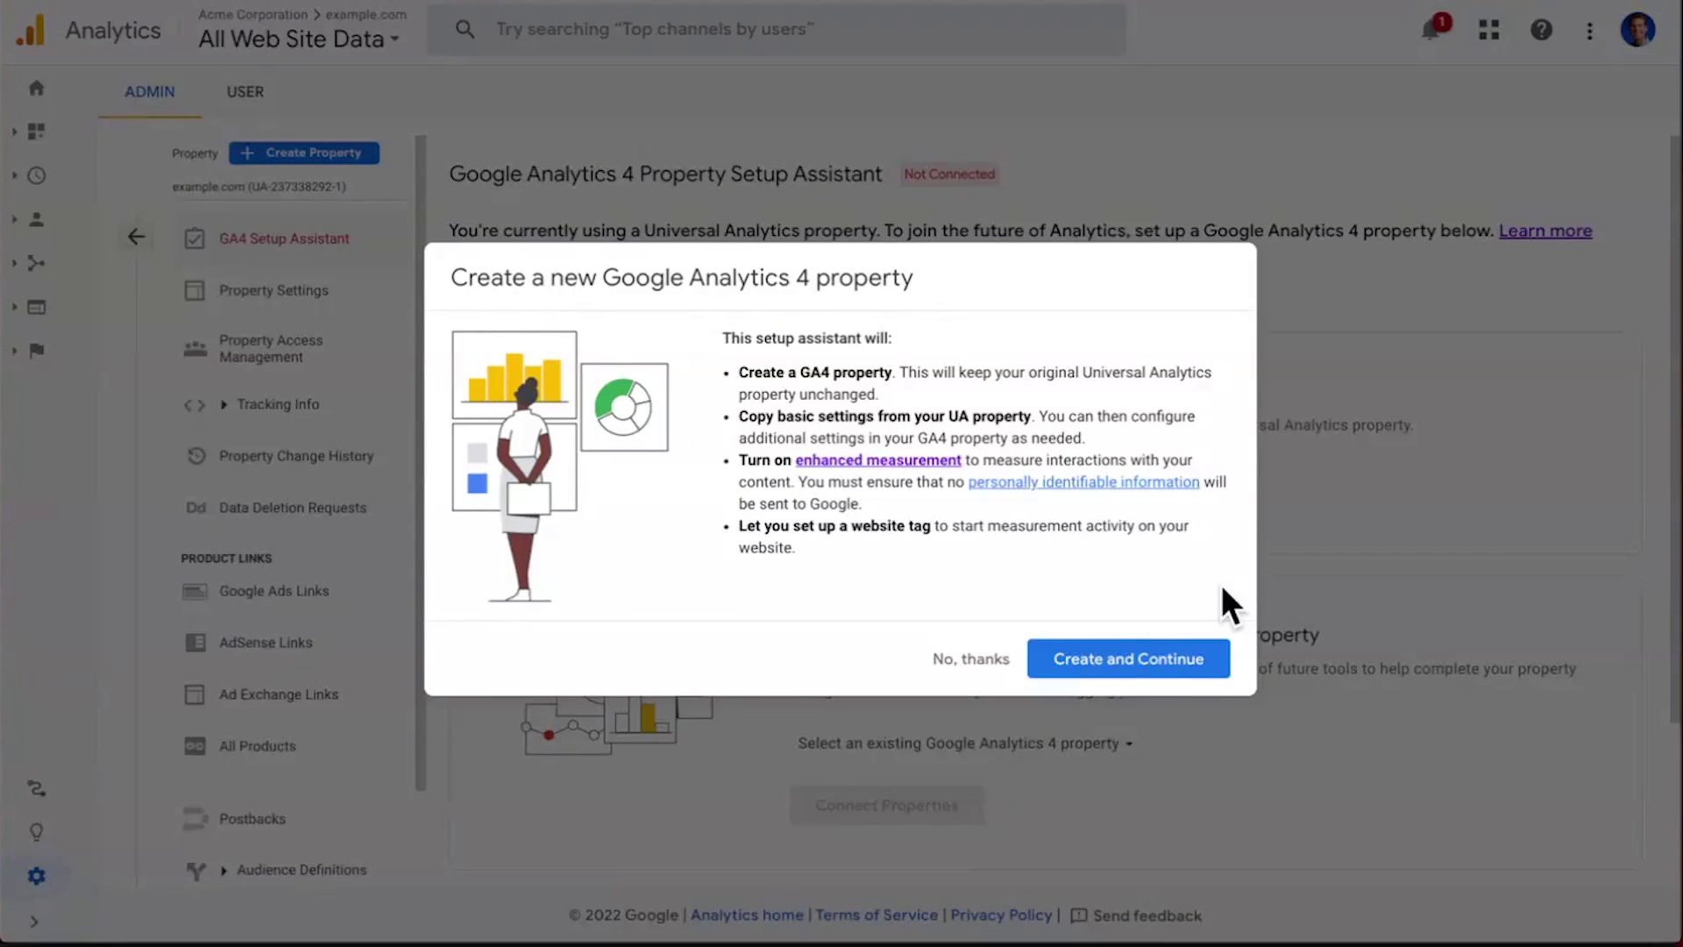
{"action": "left_click", "coordinate": [1184, 656]}
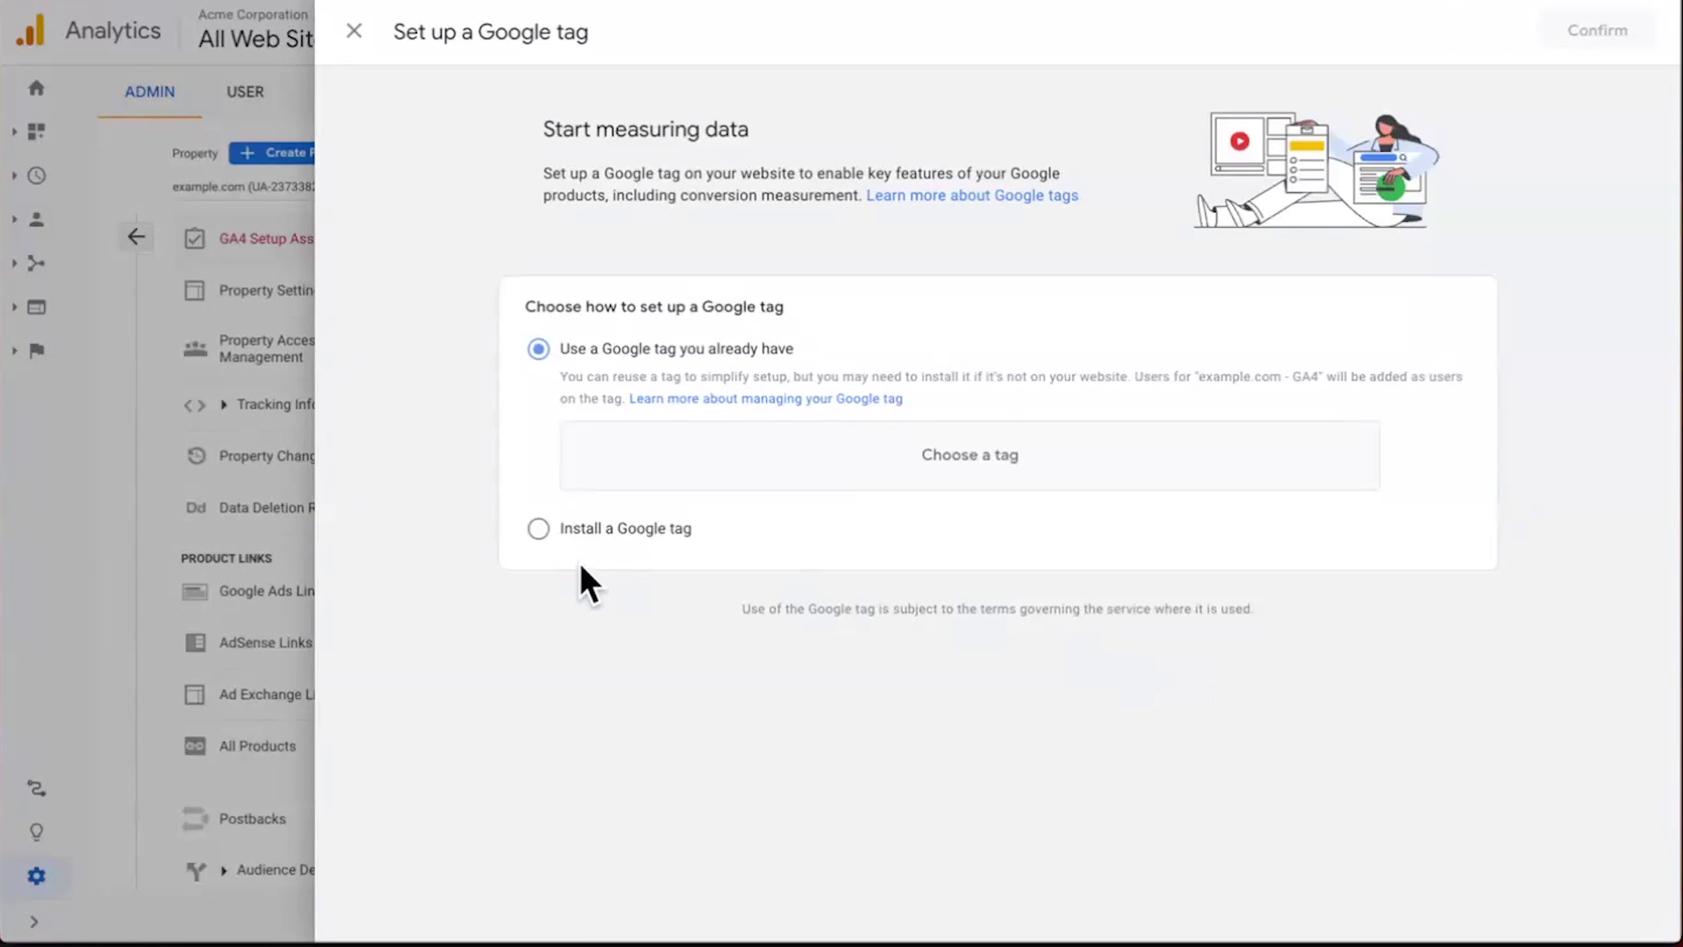
{"action": "left_click", "coordinate": [538, 528]}
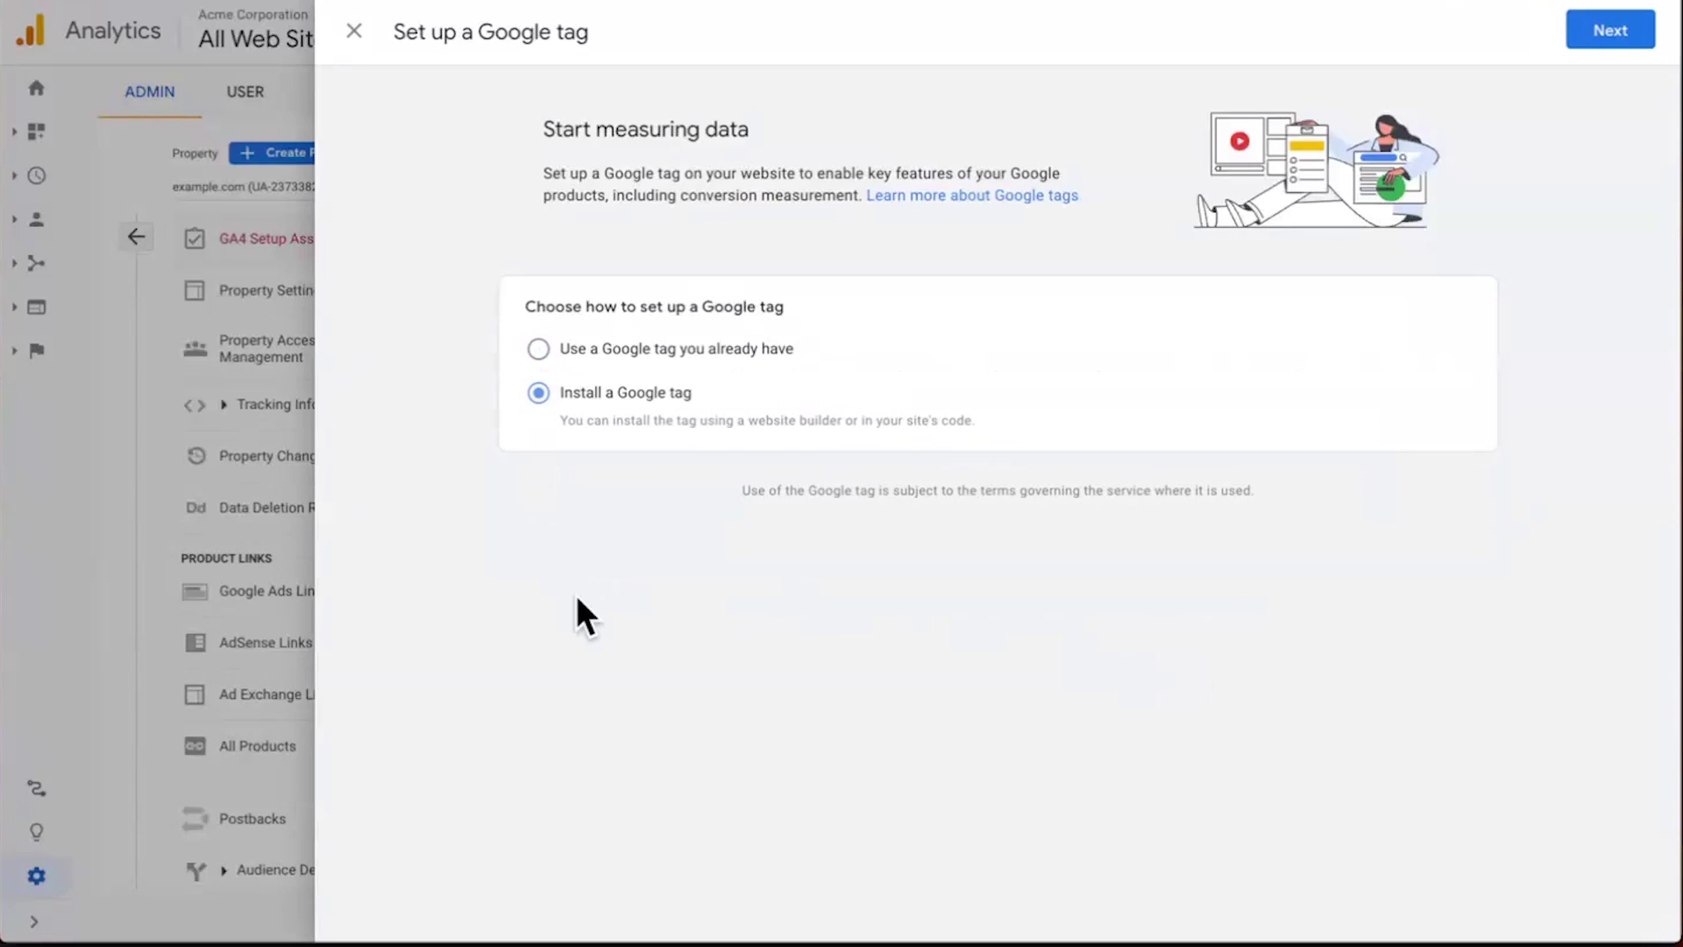
Step: View the Install manually tag snippet, then finish to reach the example.com GA4 Setup Assistant at 0/12
{"action": "left_click", "coordinate": [1592, 30]}
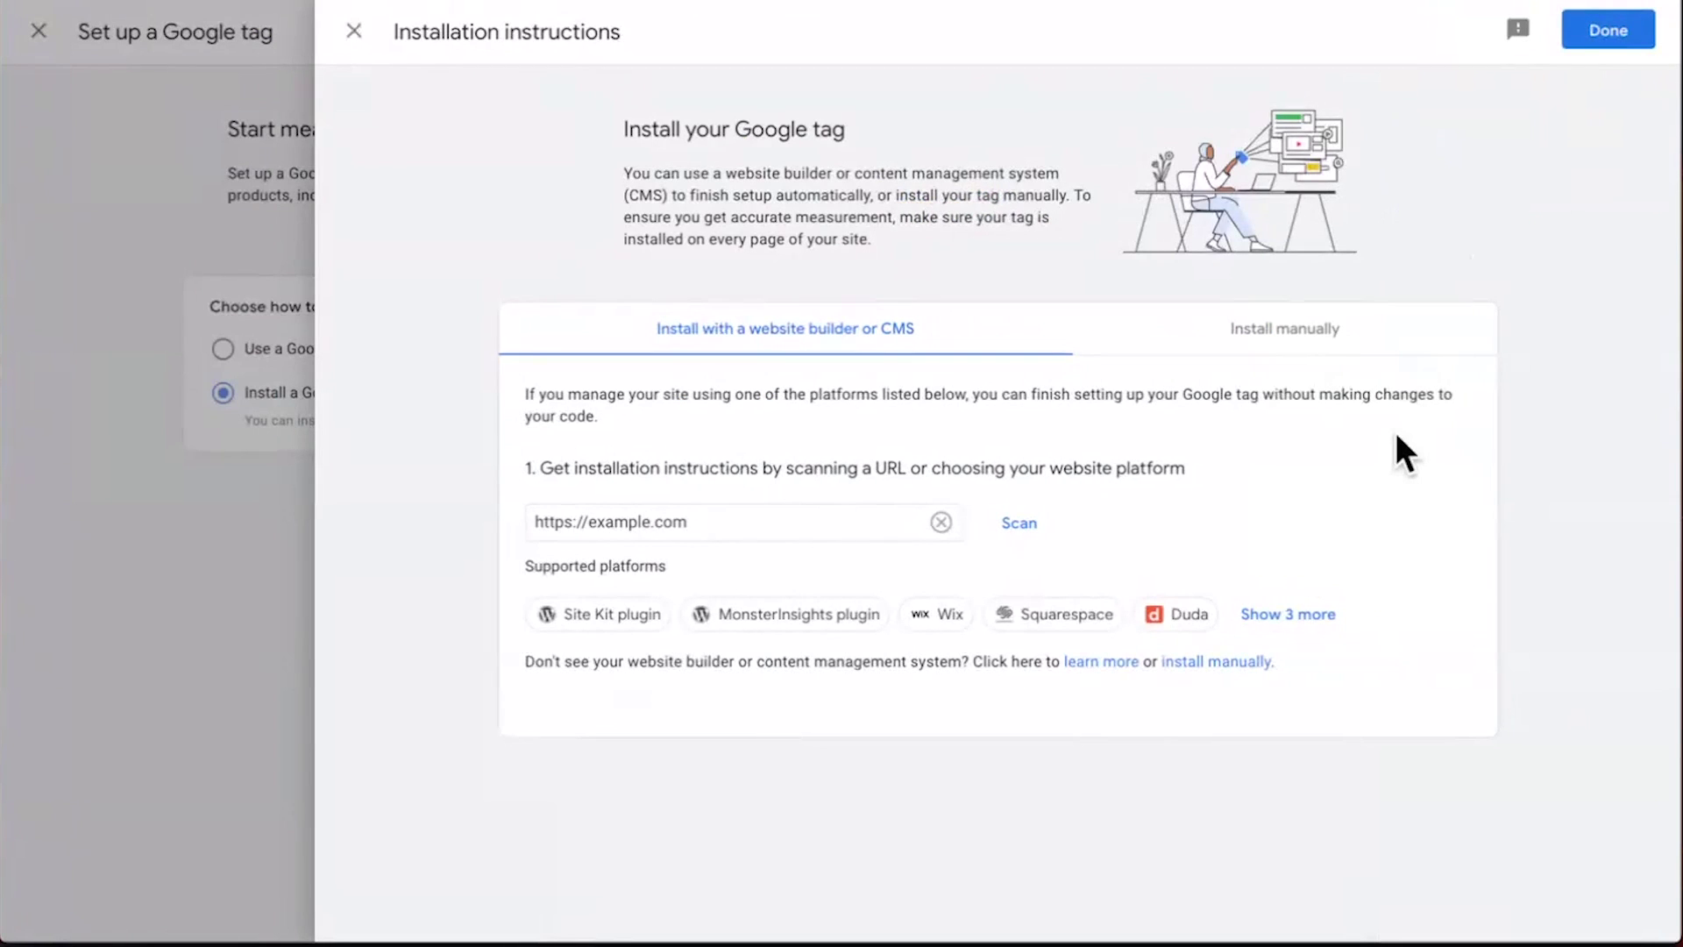
{"action": "left_click", "coordinate": [1276, 328]}
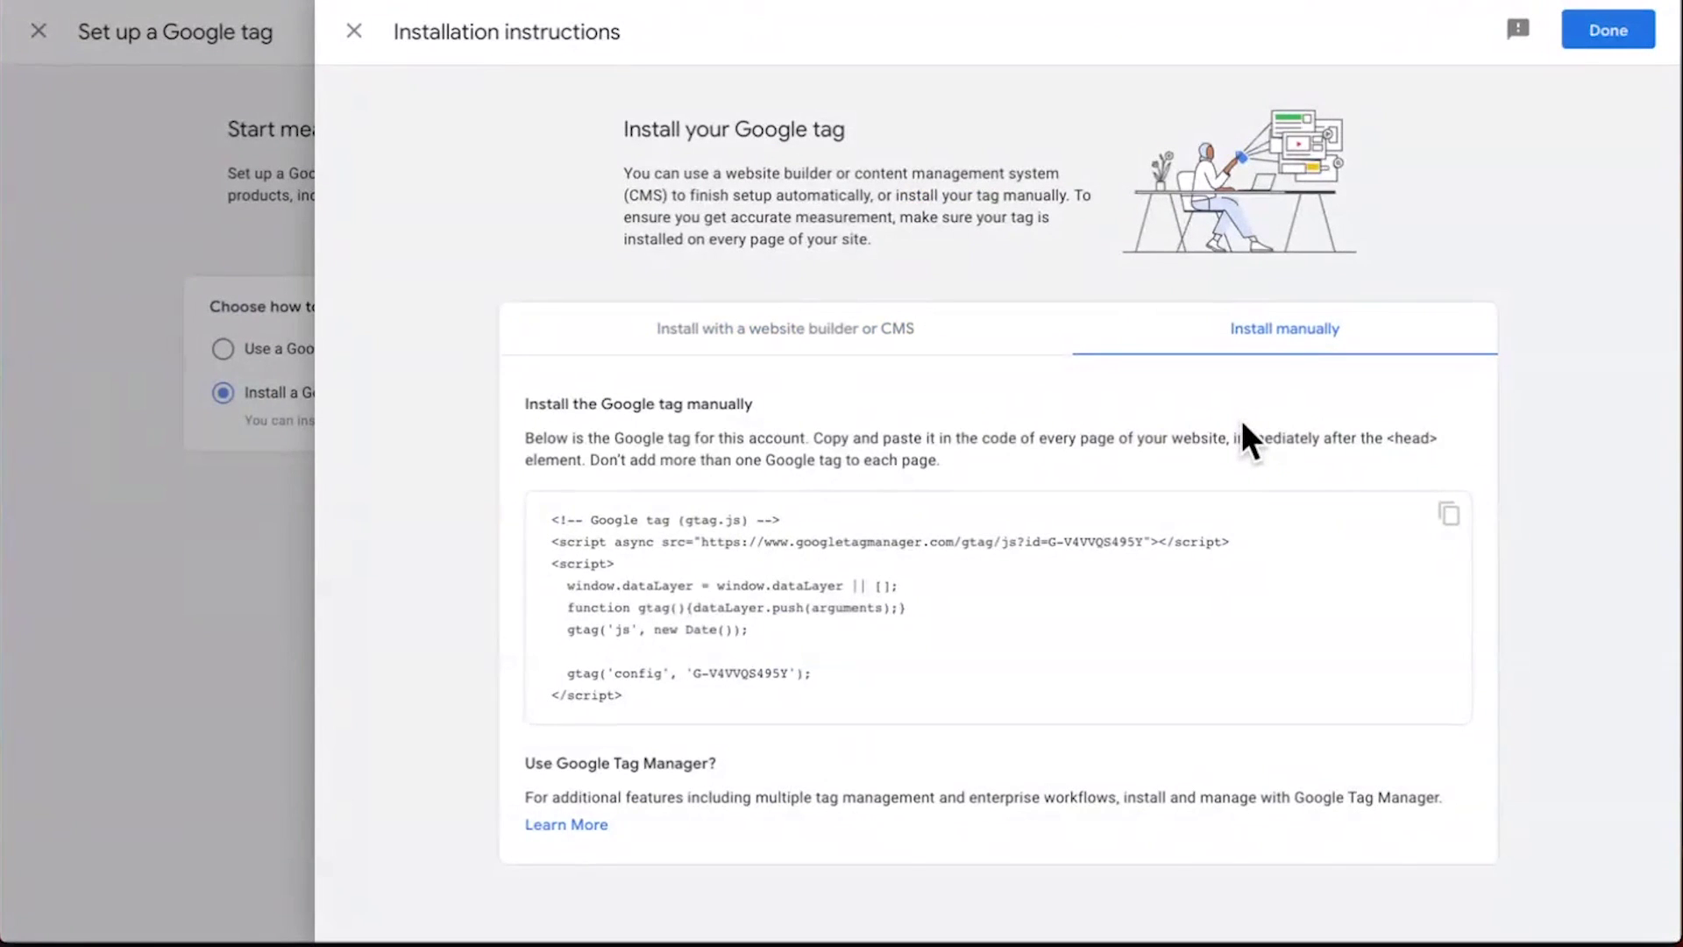
{"action": "left_click", "coordinate": [1594, 25]}
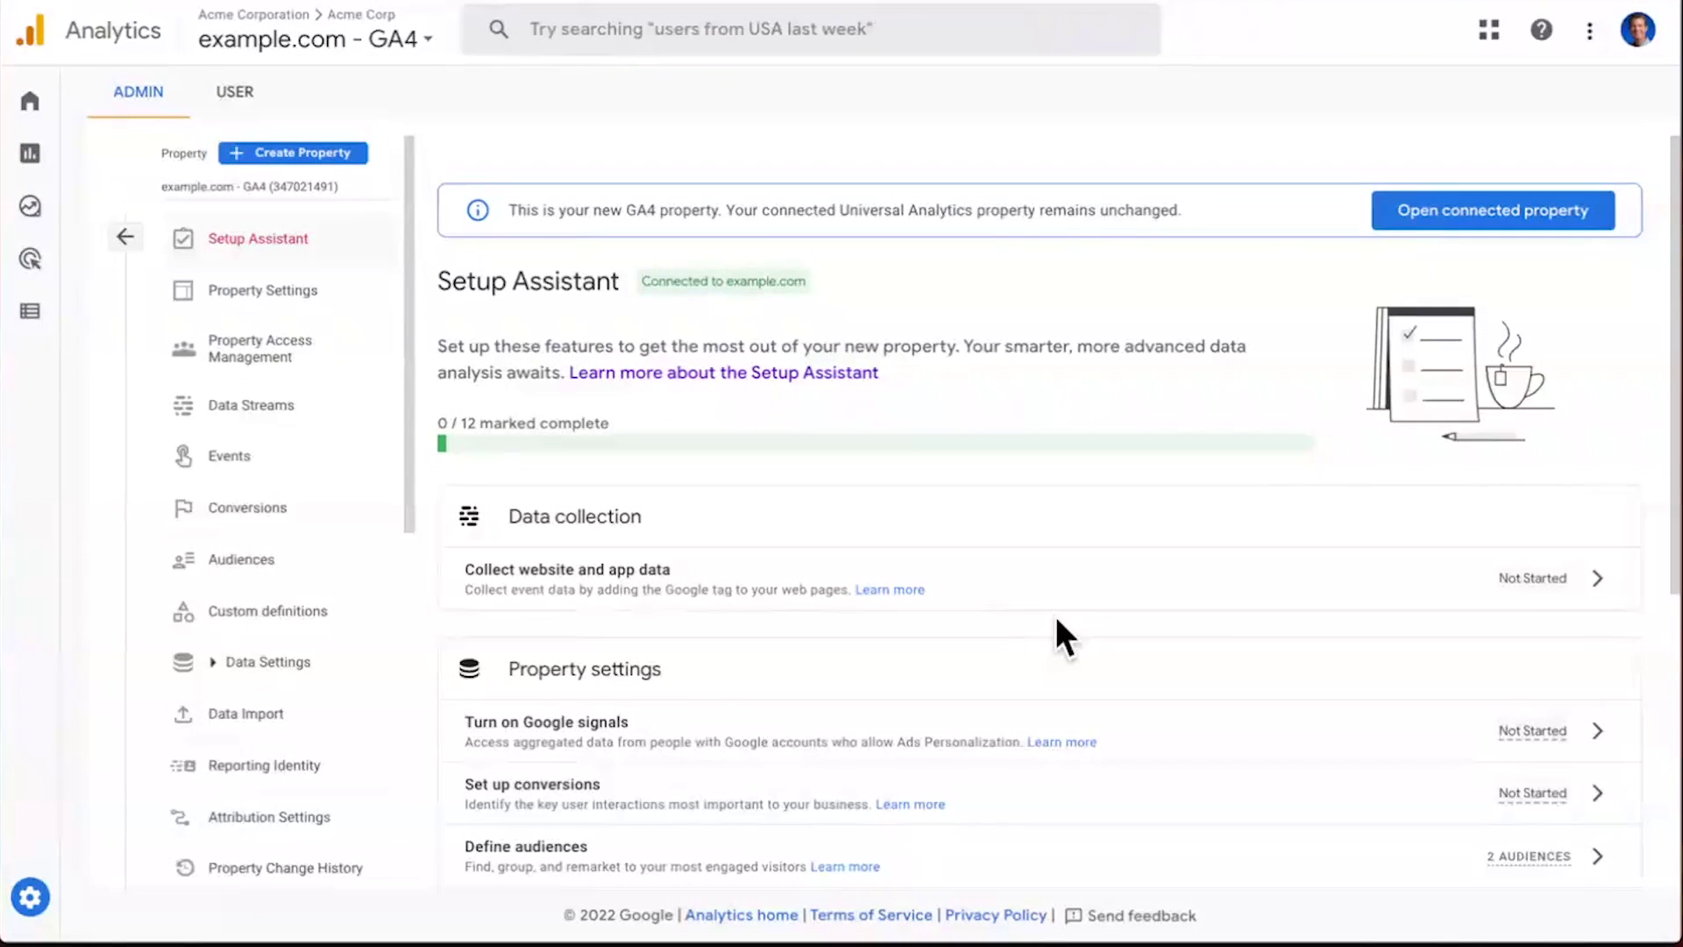
{"action": "scroll", "coordinate": [1056, 619], "scroll_direction": "down", "scroll_amount": 3}
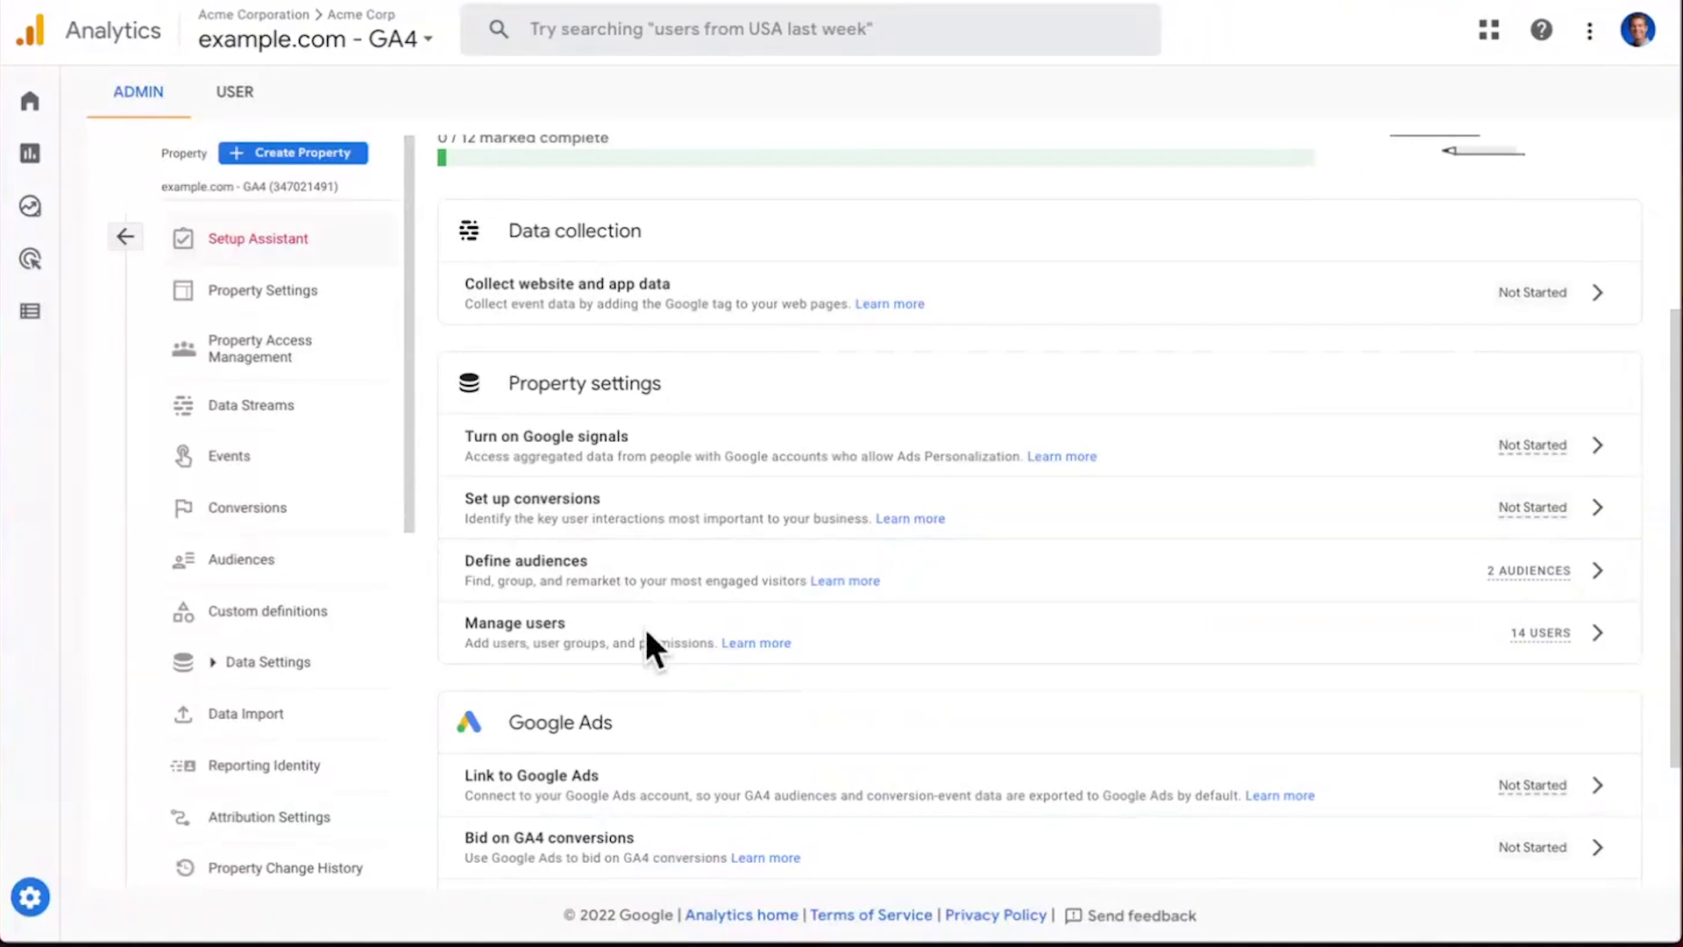
{"action": "scroll", "coordinate": [645, 628], "scroll_direction": "down", "scroll_amount": 2}
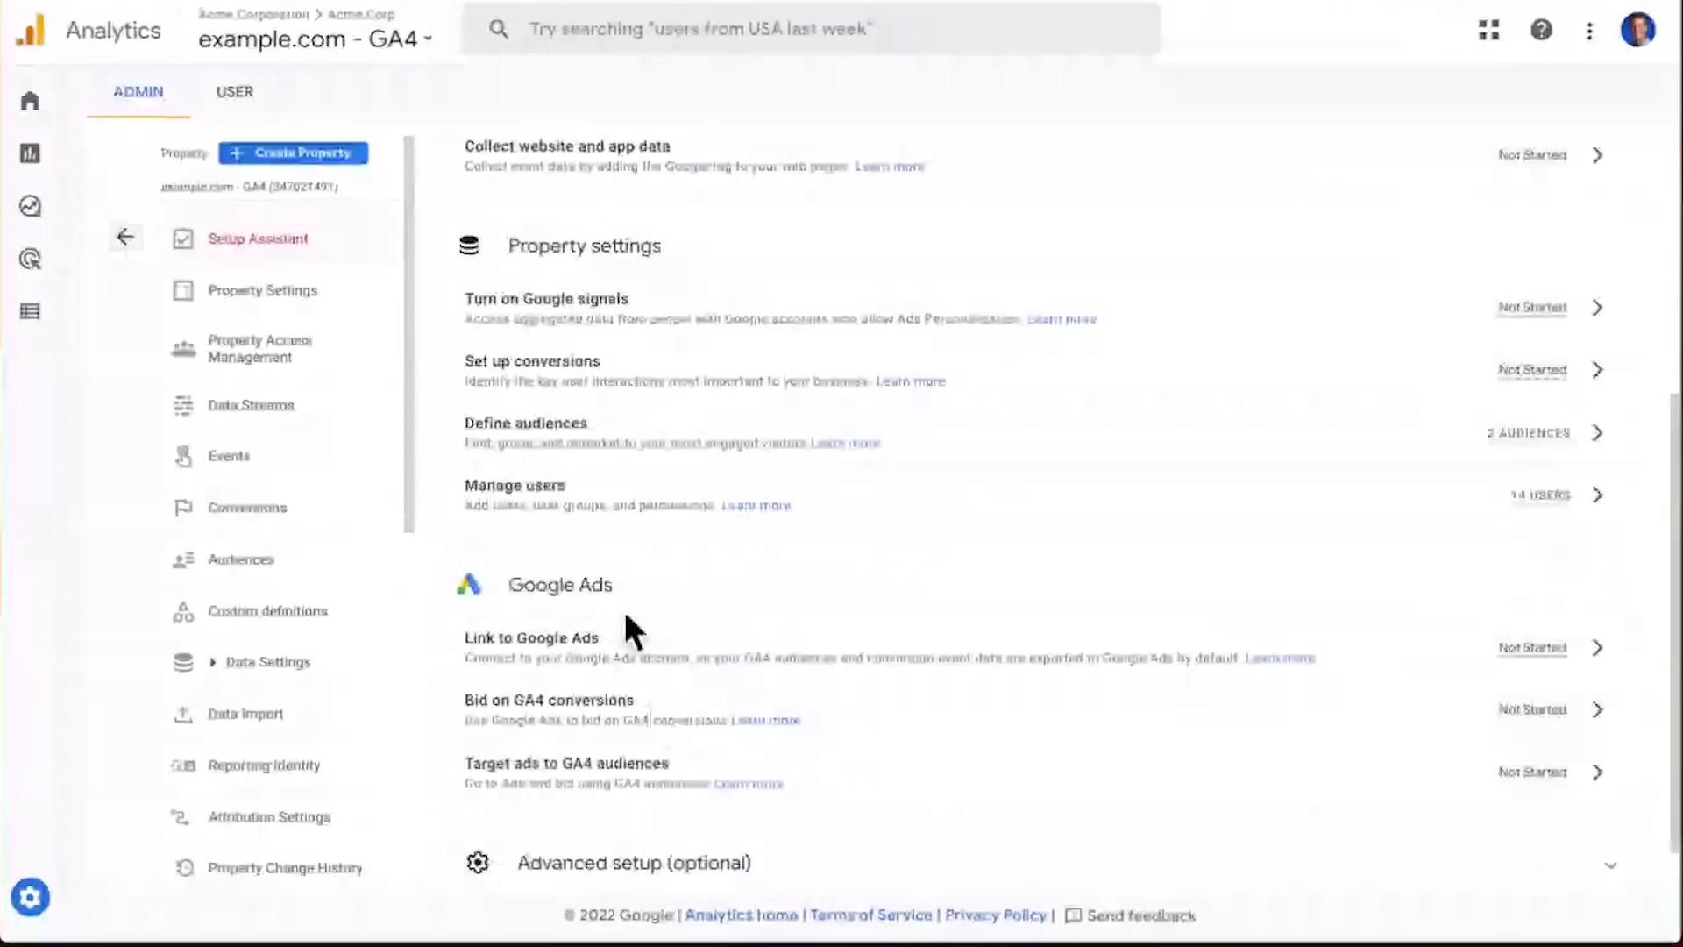
{"action": "scroll", "coordinate": [626, 616], "scroll_direction": "down", "scroll_amount": 1}
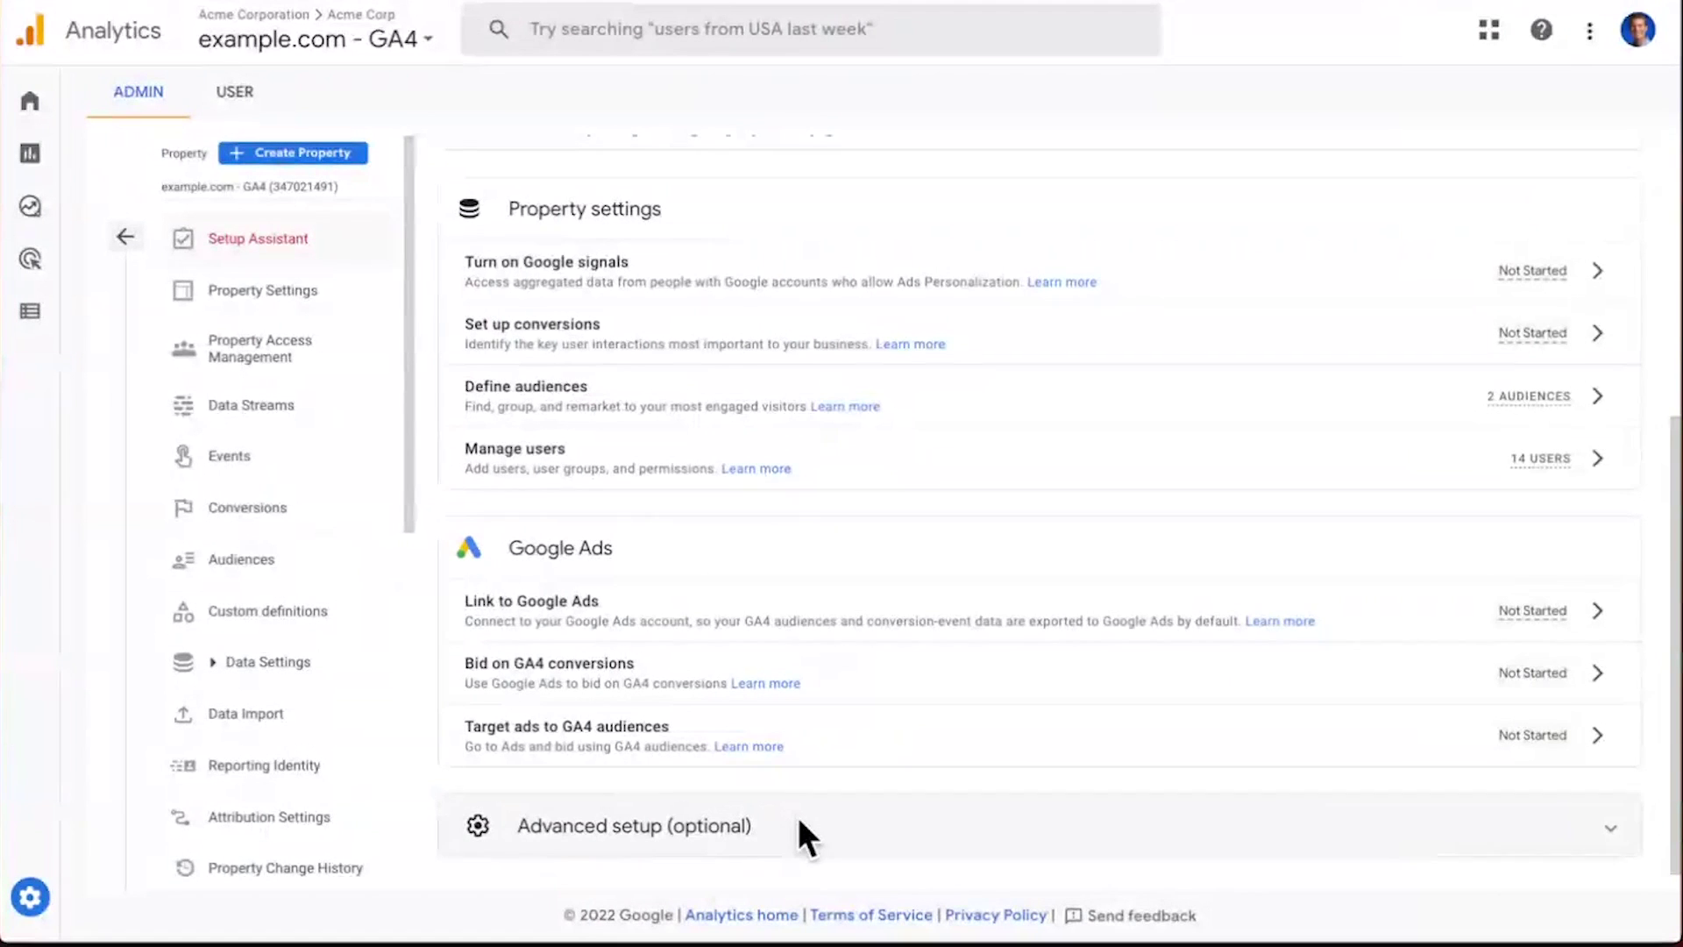
{"action": "scroll", "coordinate": [876, 739], "scroll_direction": "up", "scroll_amount": 5}
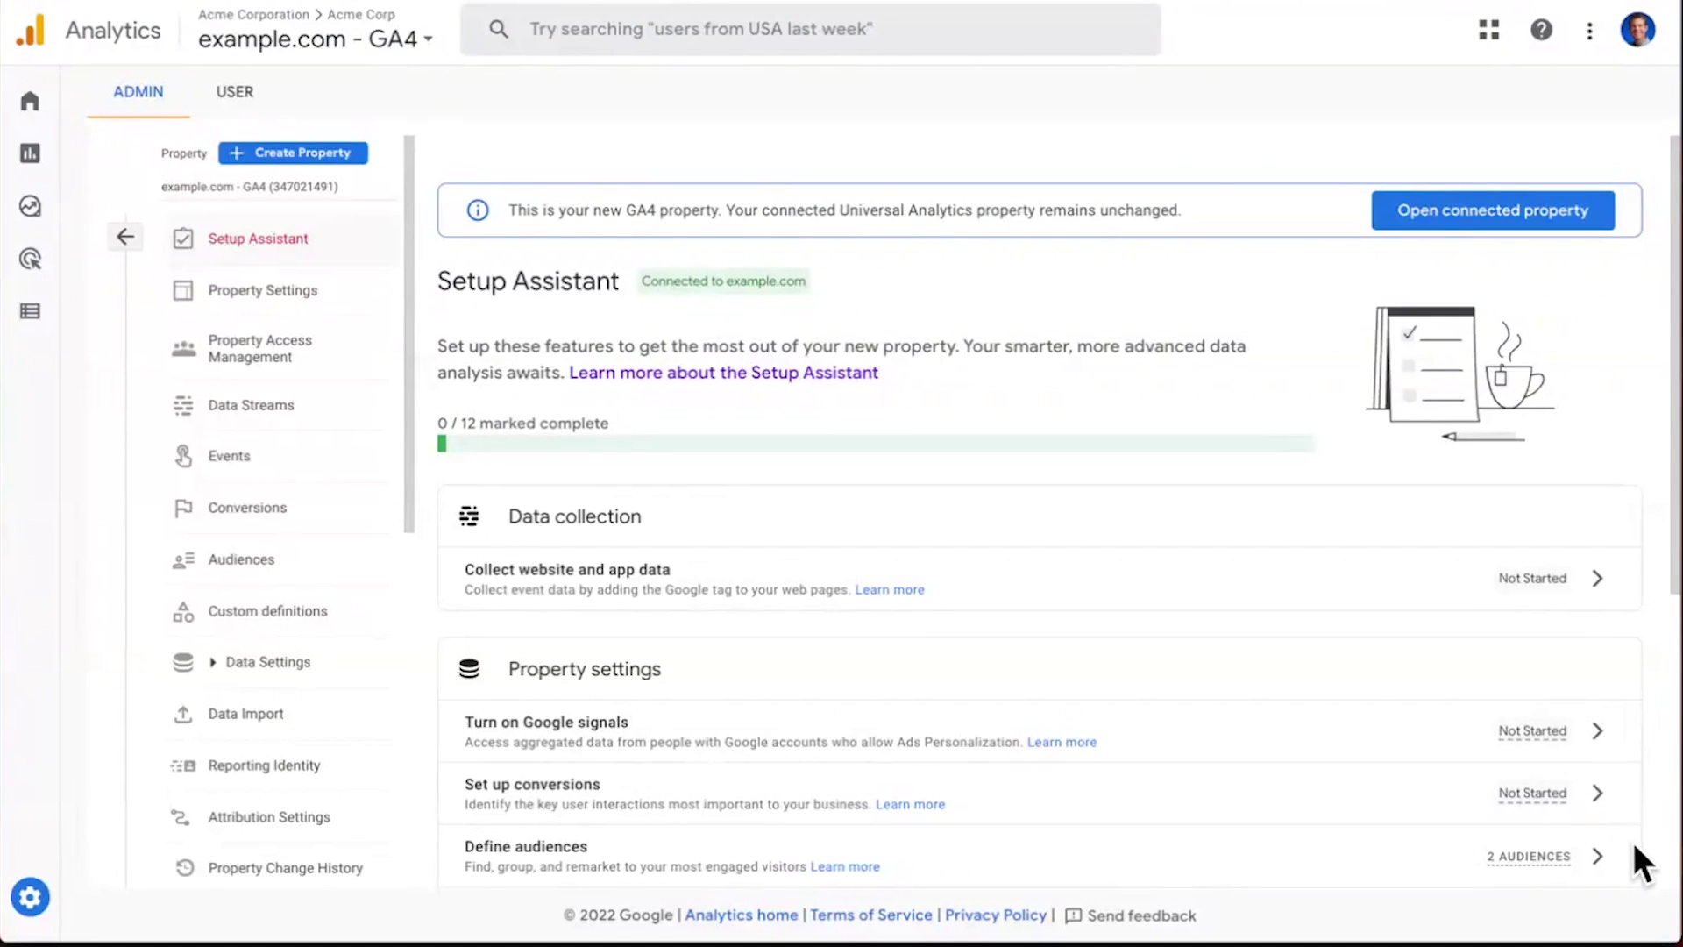
Step: Show the action menu for the Not Started Set up conversions task
{"action": "scroll", "coordinate": [1640, 855], "scroll_direction": "down", "scroll_amount": 2}
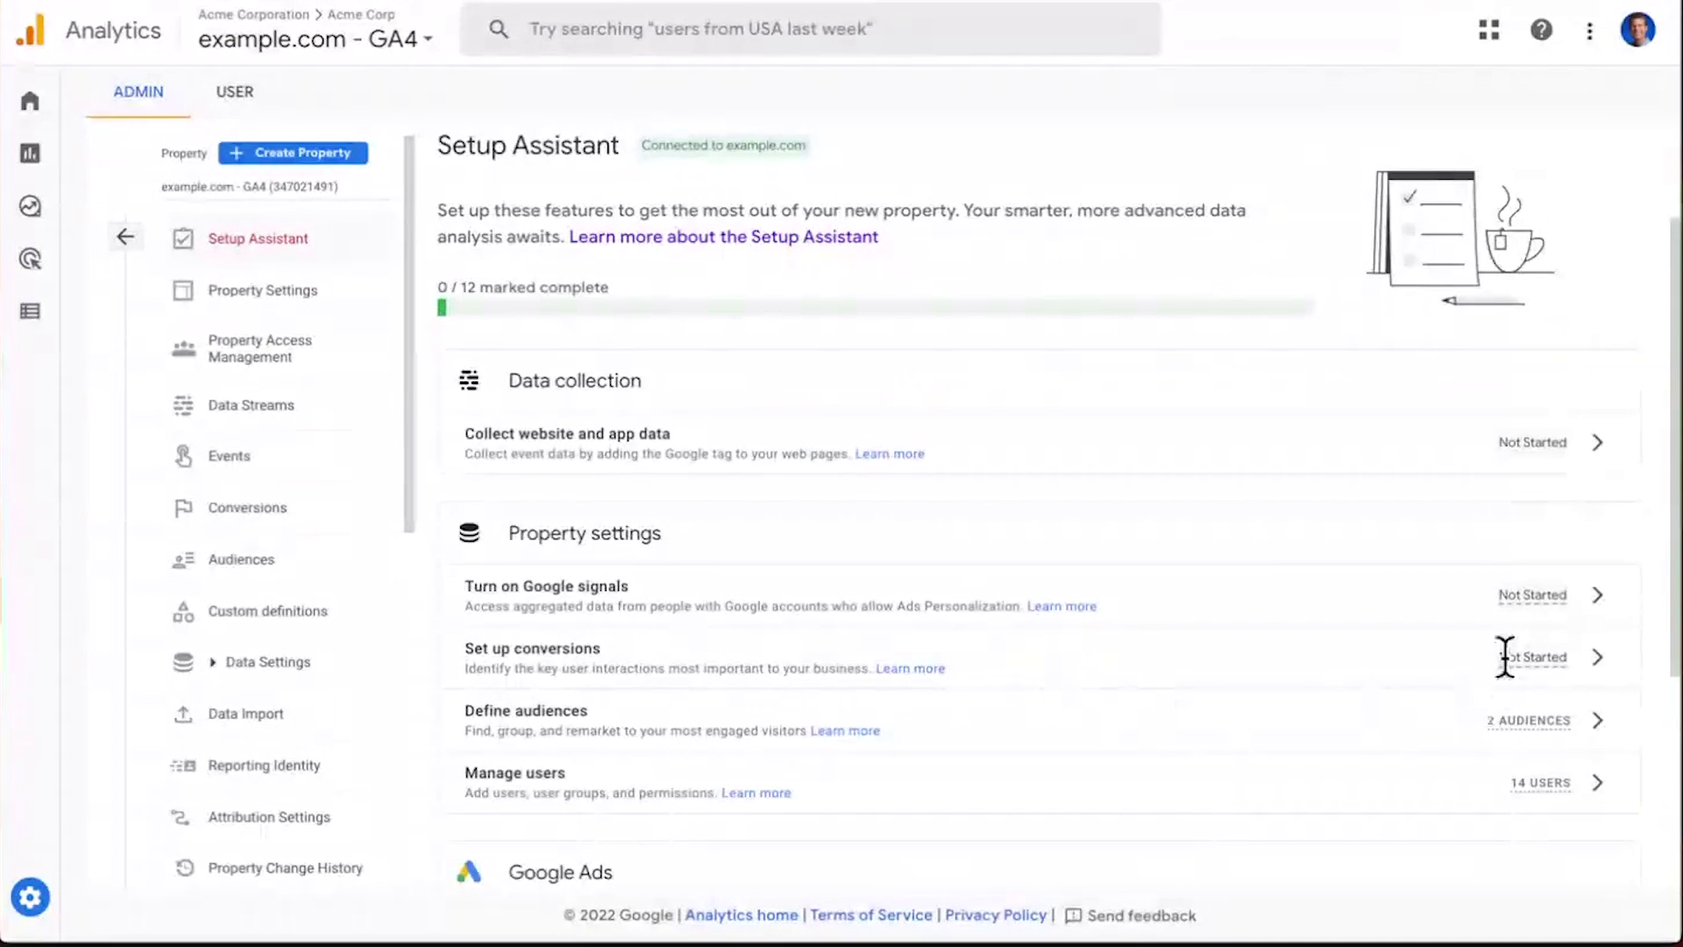
{"action": "mouse_move", "coordinate": [1504, 657]}
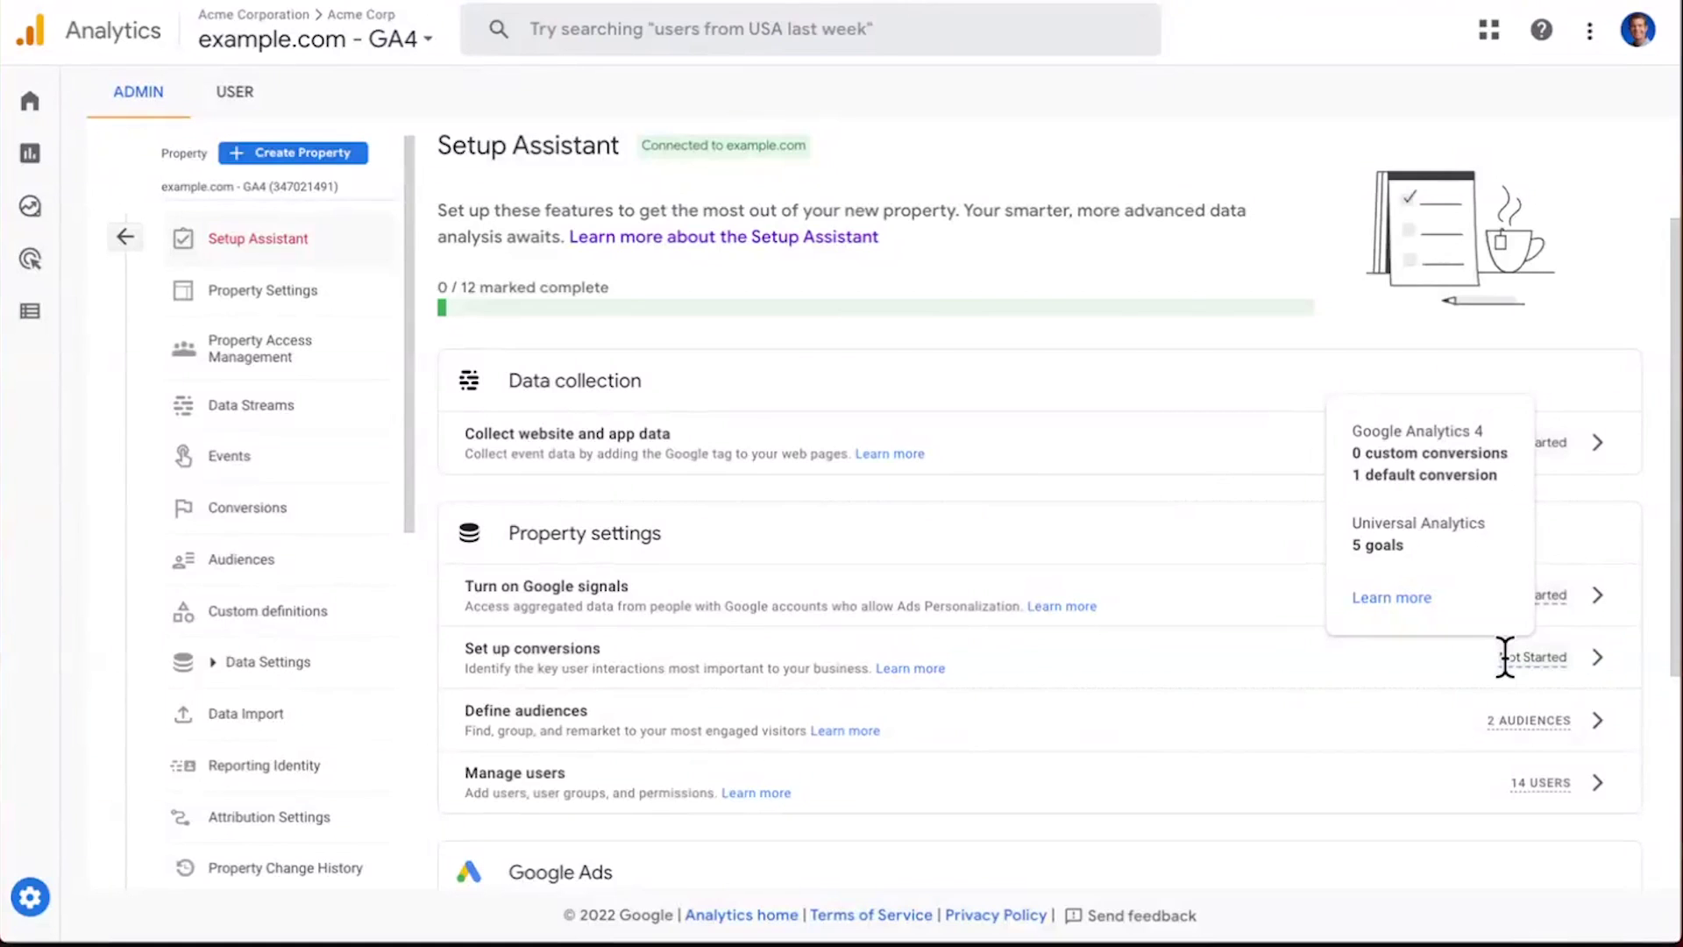
{"action": "left_click", "coordinate": [1597, 657]}
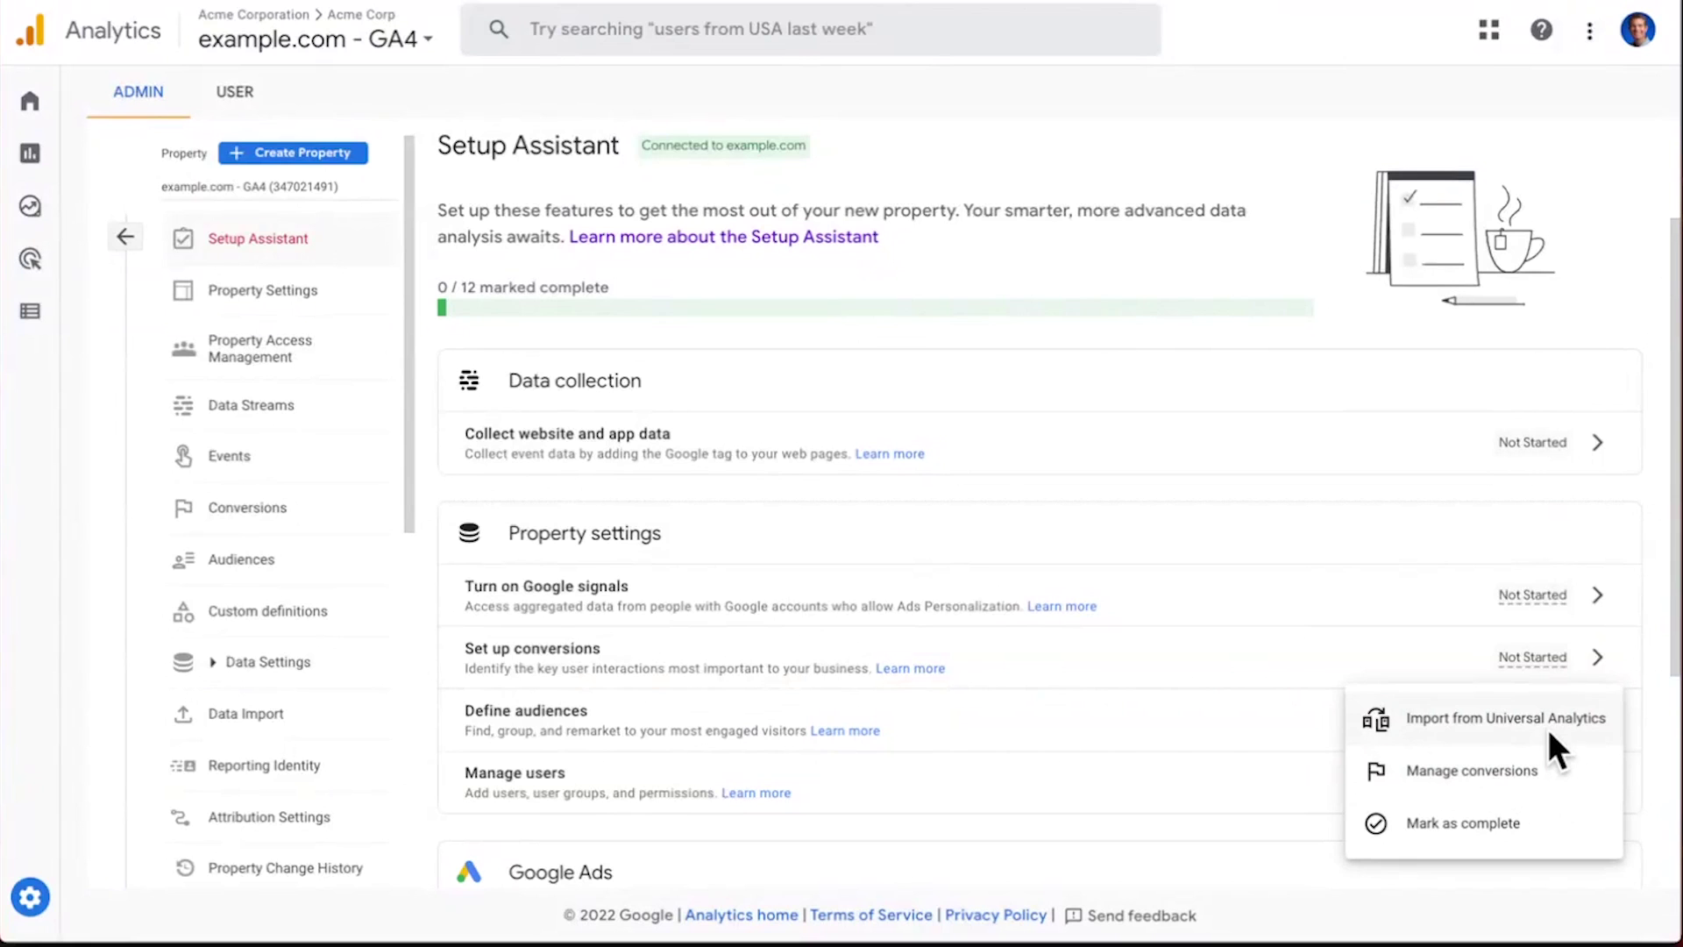
Step: Import four Universal Analytics goals as conversions, skipping Newsletter Signup and renaming brochure_download to brochure_download2
{"action": "left_click", "coordinate": [1485, 720]}
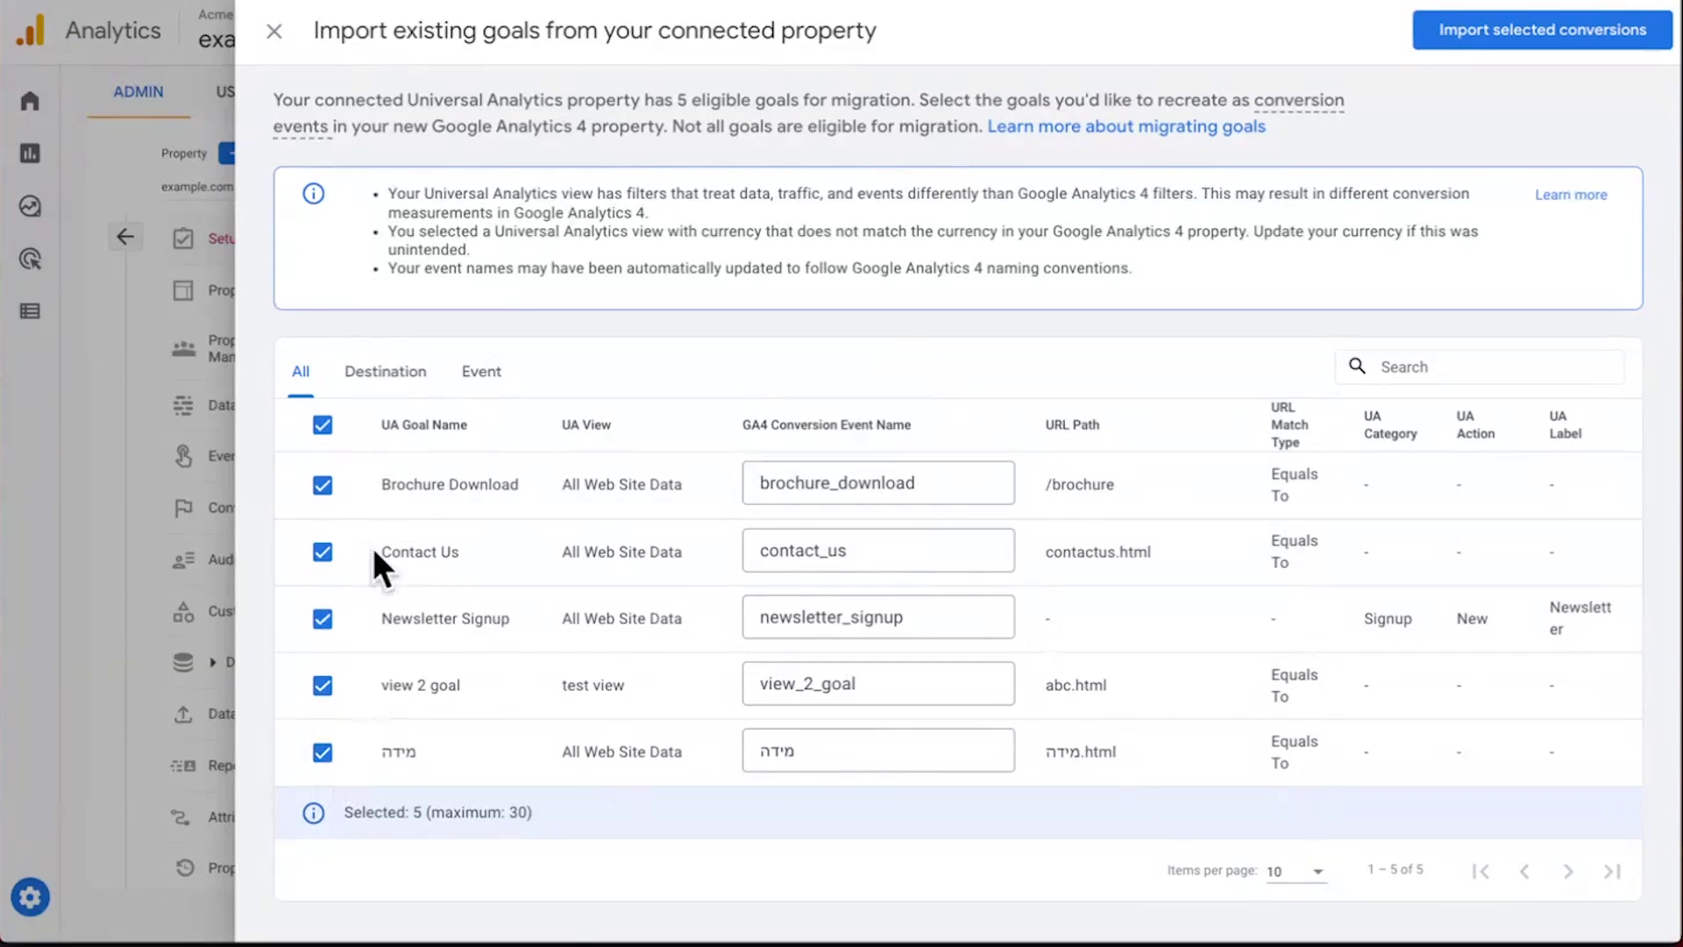
{"action": "left_click", "coordinate": [368, 617]}
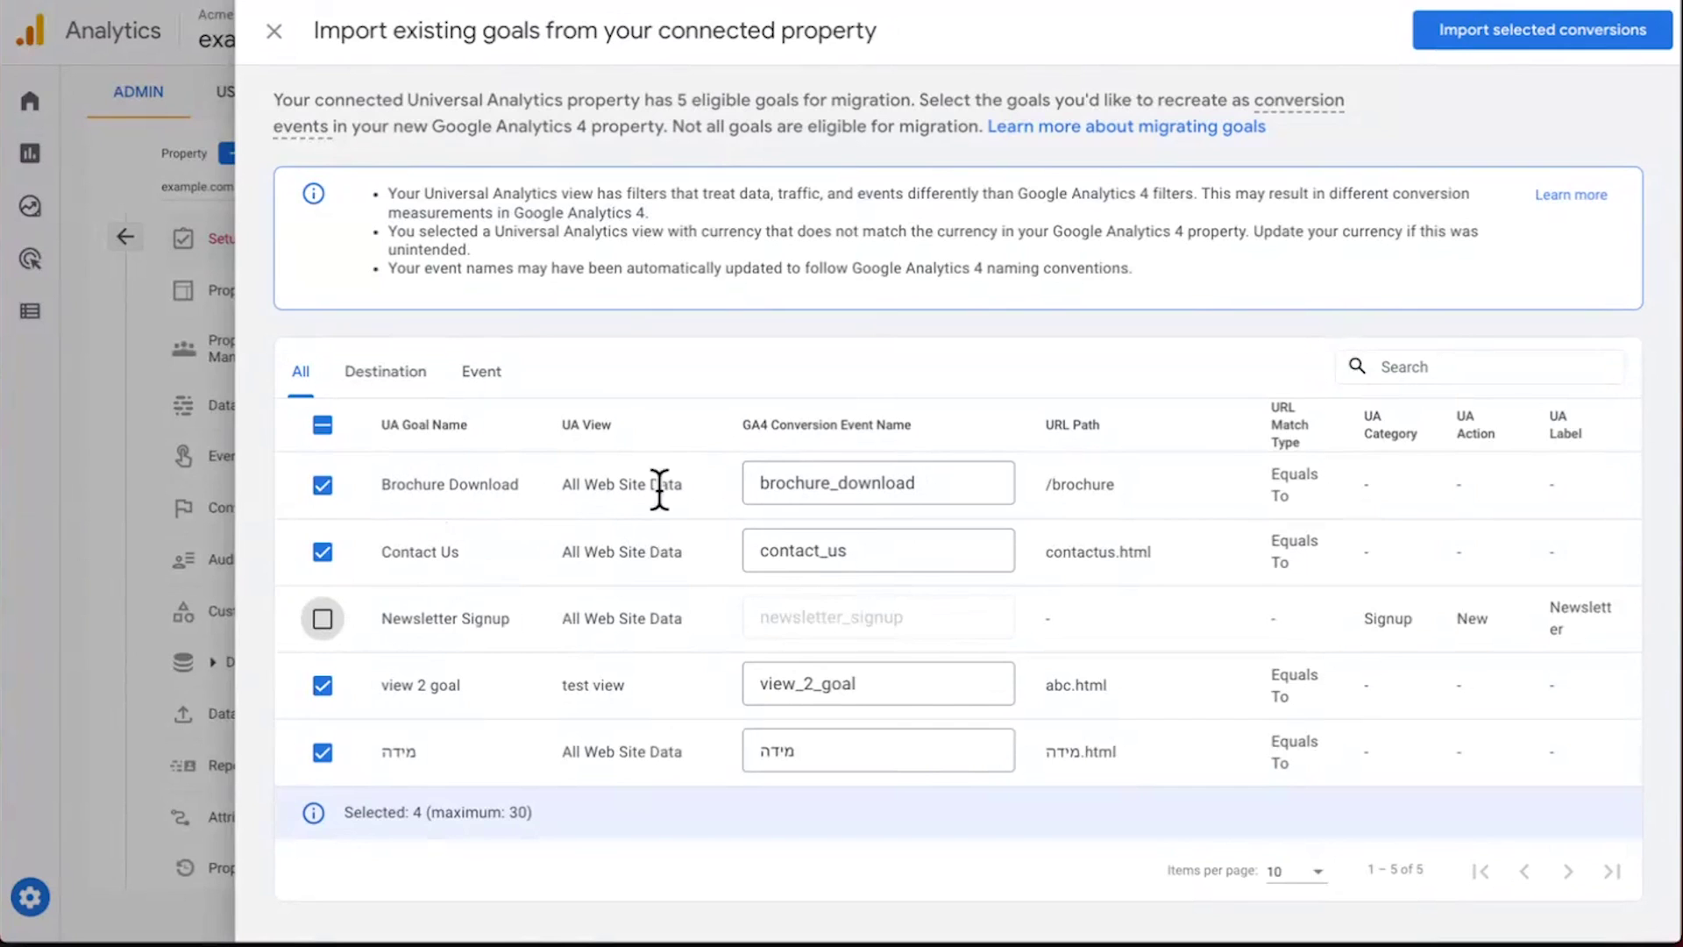
{"action": "double_click", "coordinate": [869, 481]}
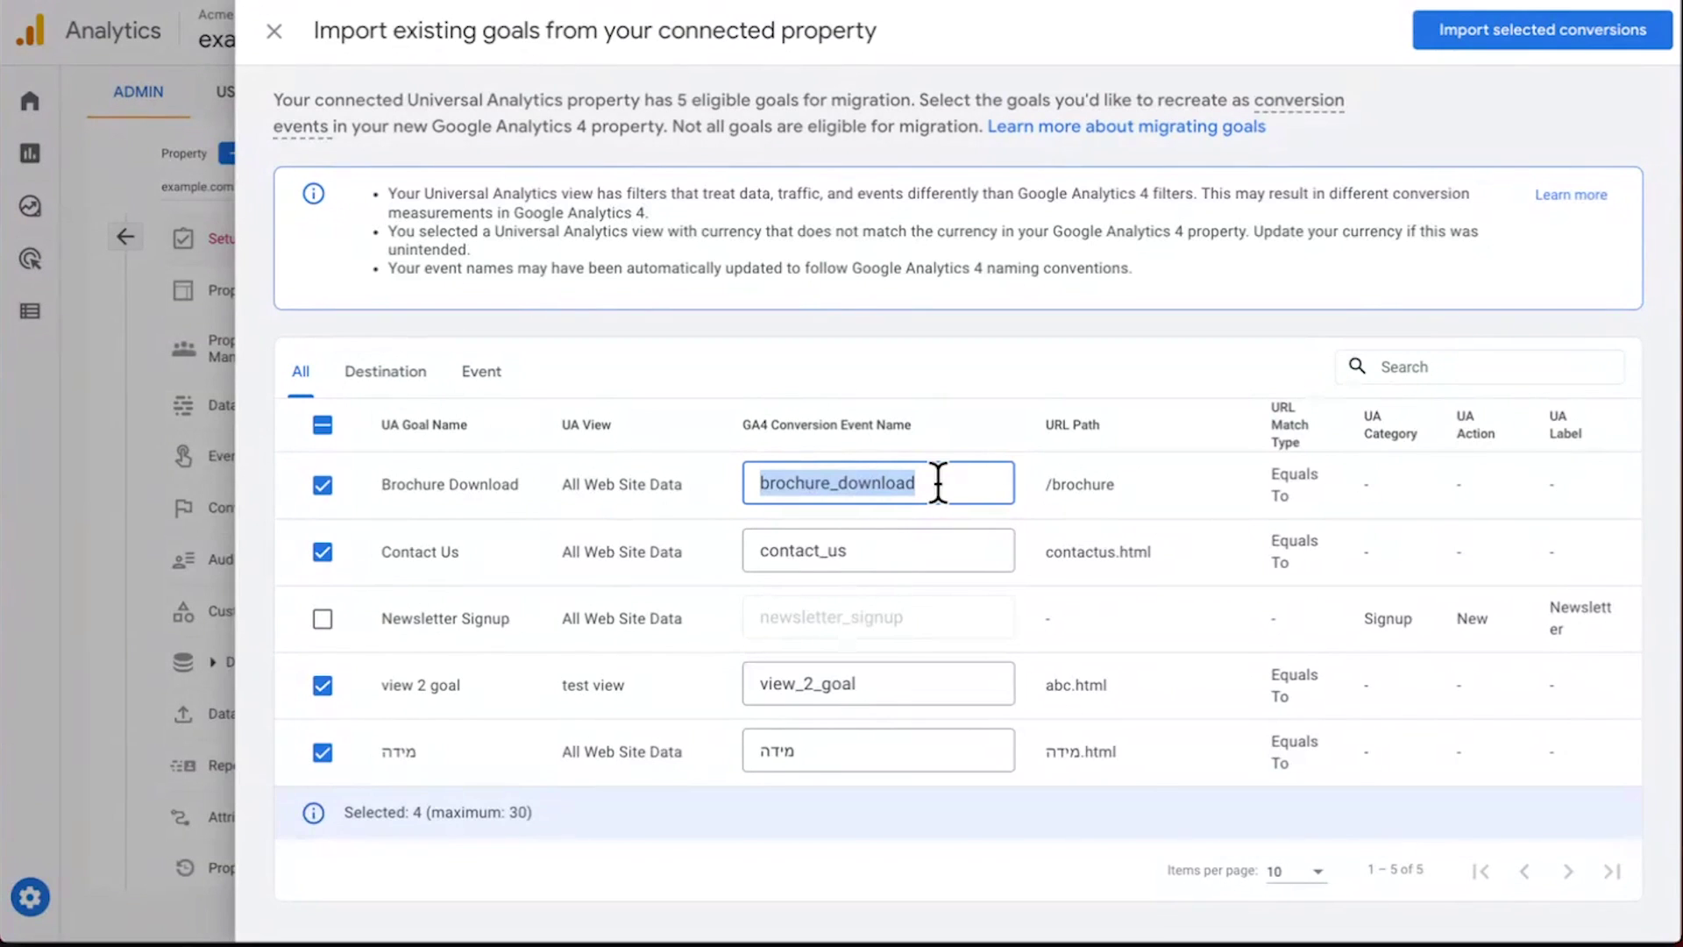
{"action": "left_click", "coordinate": [938, 482]}
{"action": "type", "text": "2"}
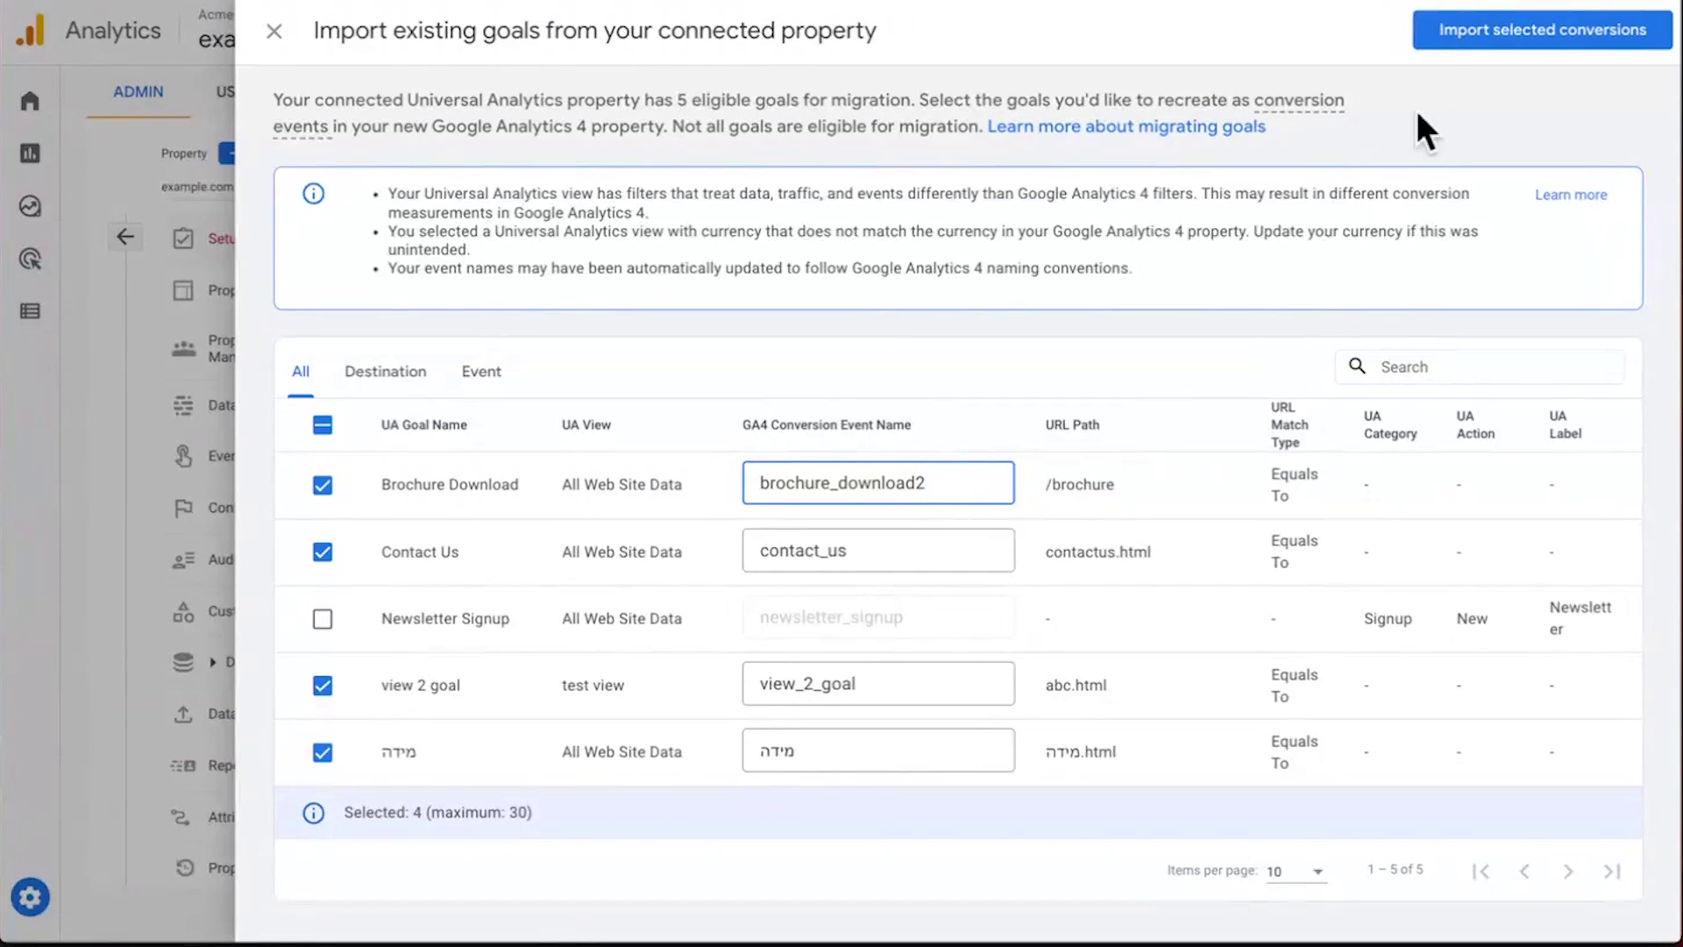
{"action": "left_click", "coordinate": [1445, 34]}
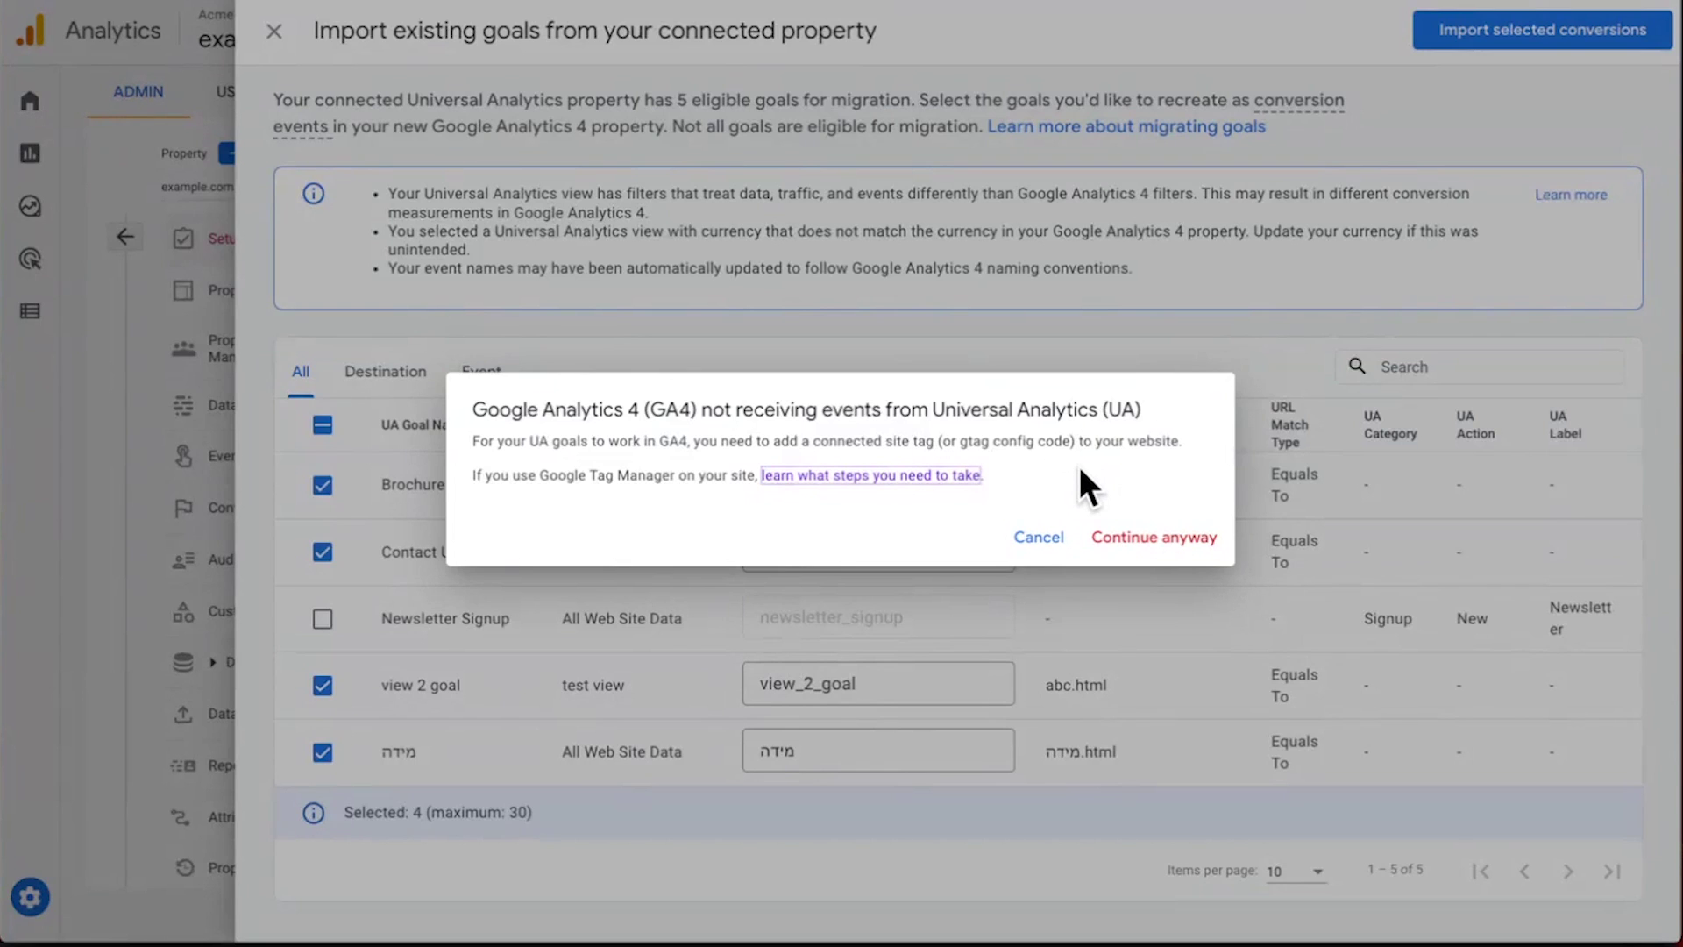
{"action": "left_click", "coordinate": [1120, 534]}
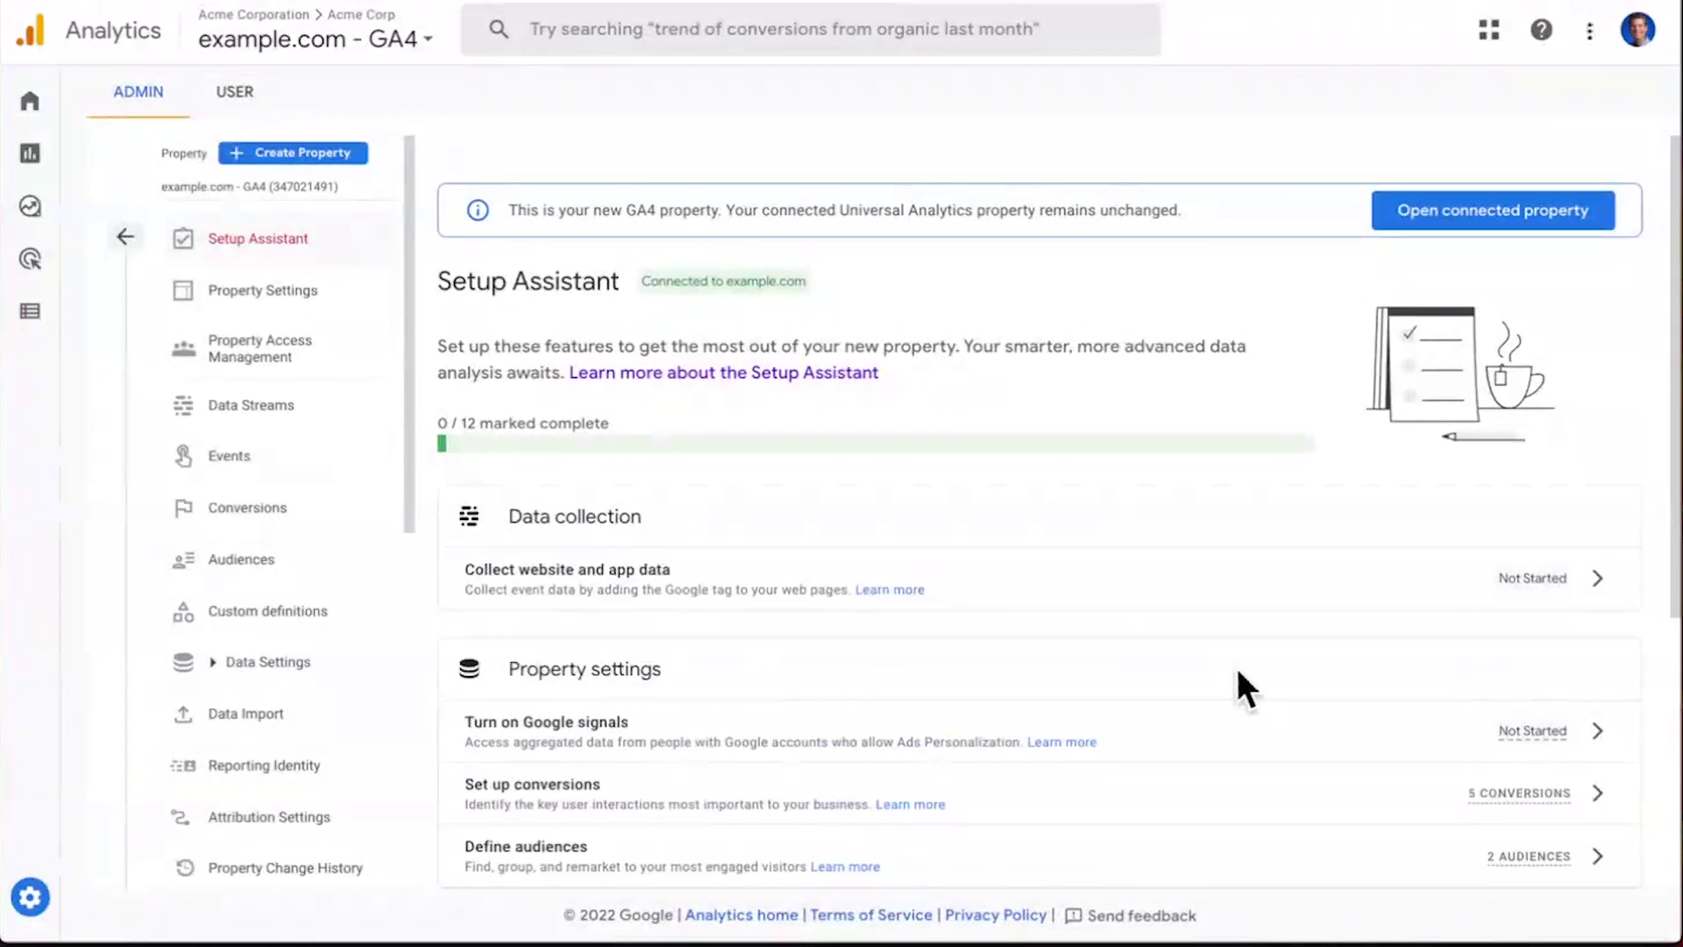
Step: Mark the Set up conversions task, now with 5 conversions, as complete for 1 / 12
{"action": "scroll", "coordinate": [1249, 693], "scroll_direction": "down", "scroll_amount": 1}
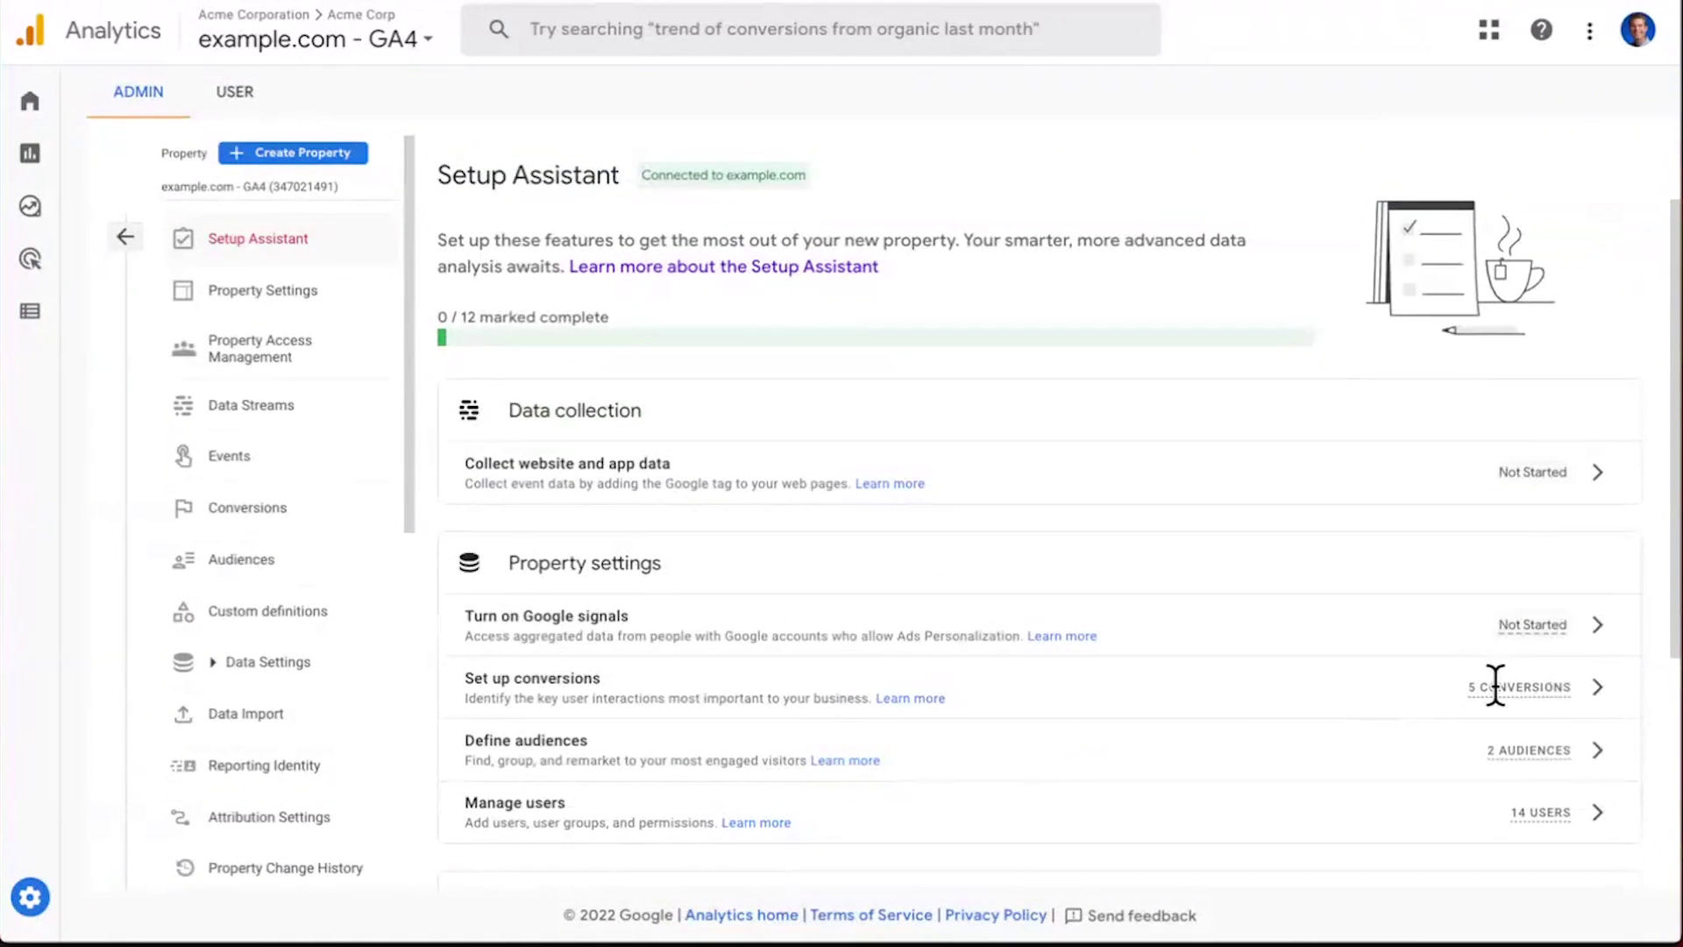
{"action": "mouse_move", "coordinate": [1502, 686]}
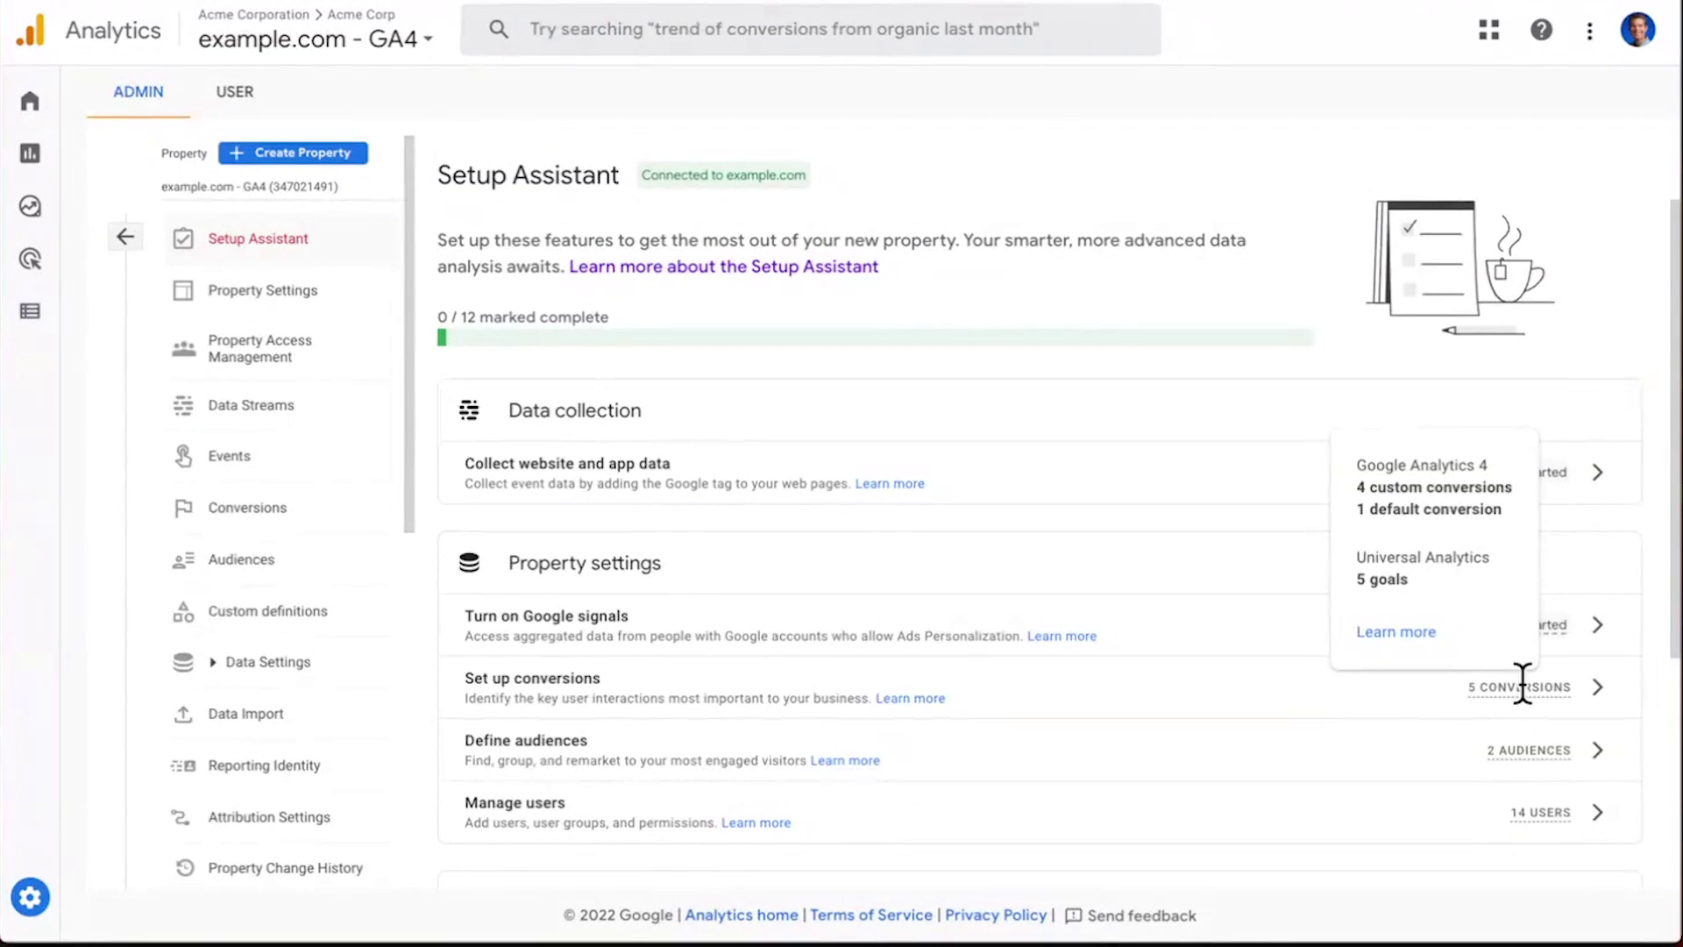
{"action": "left_click", "coordinate": [1600, 689]}
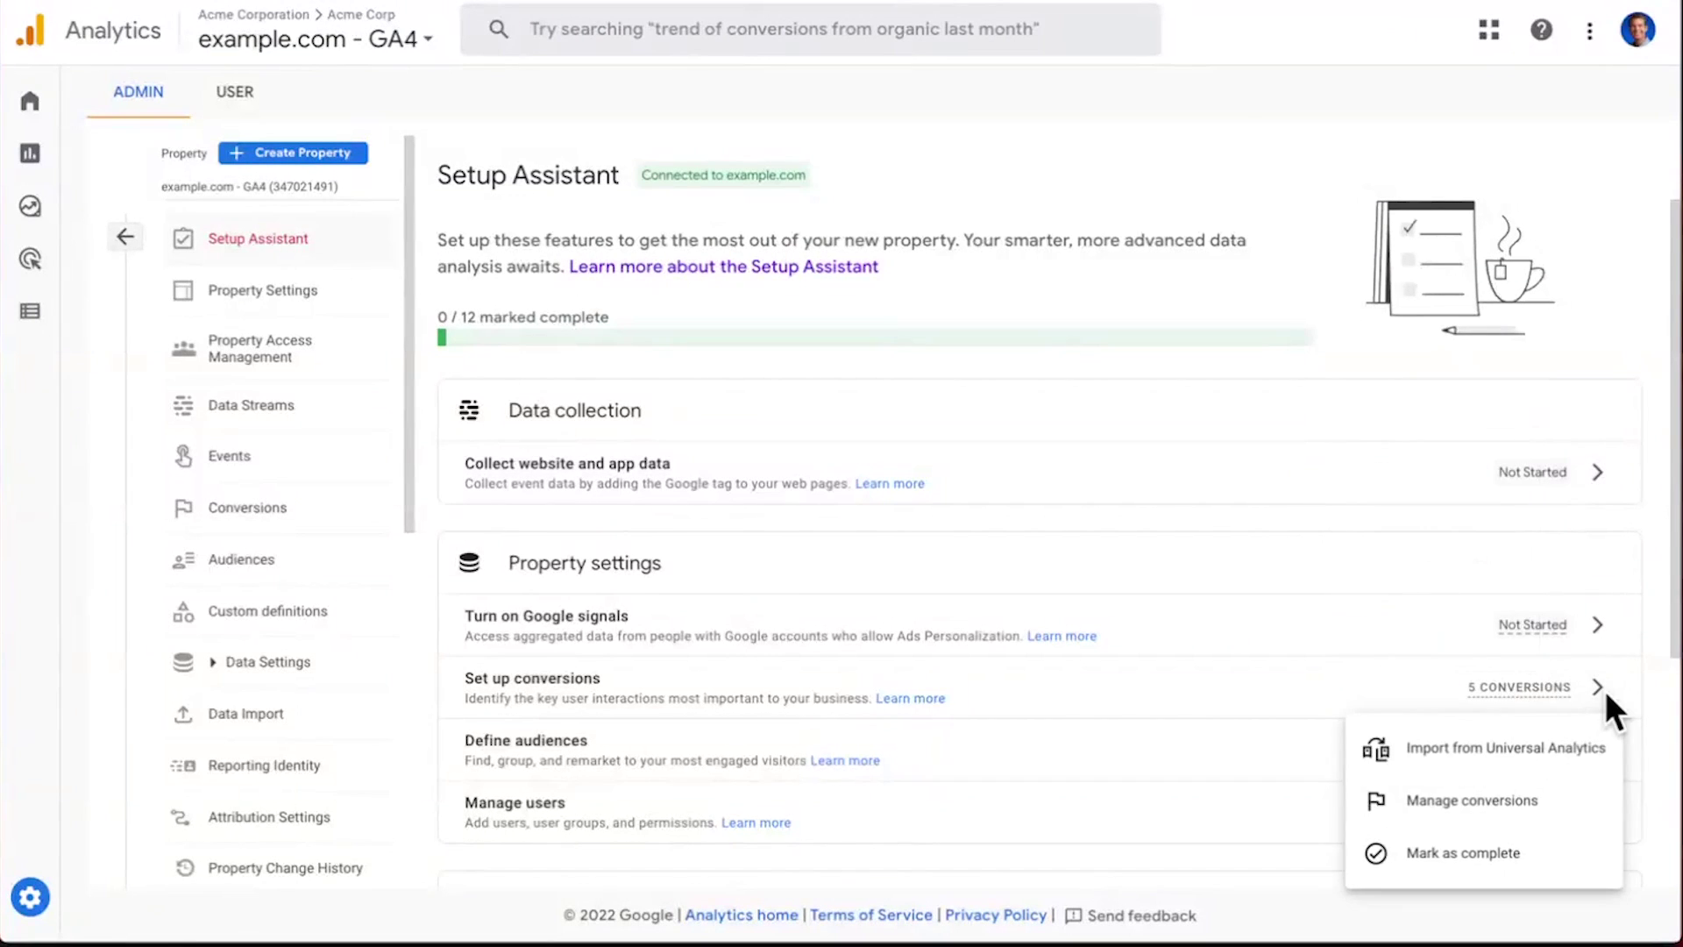
{"action": "left_click", "coordinate": [1489, 849]}
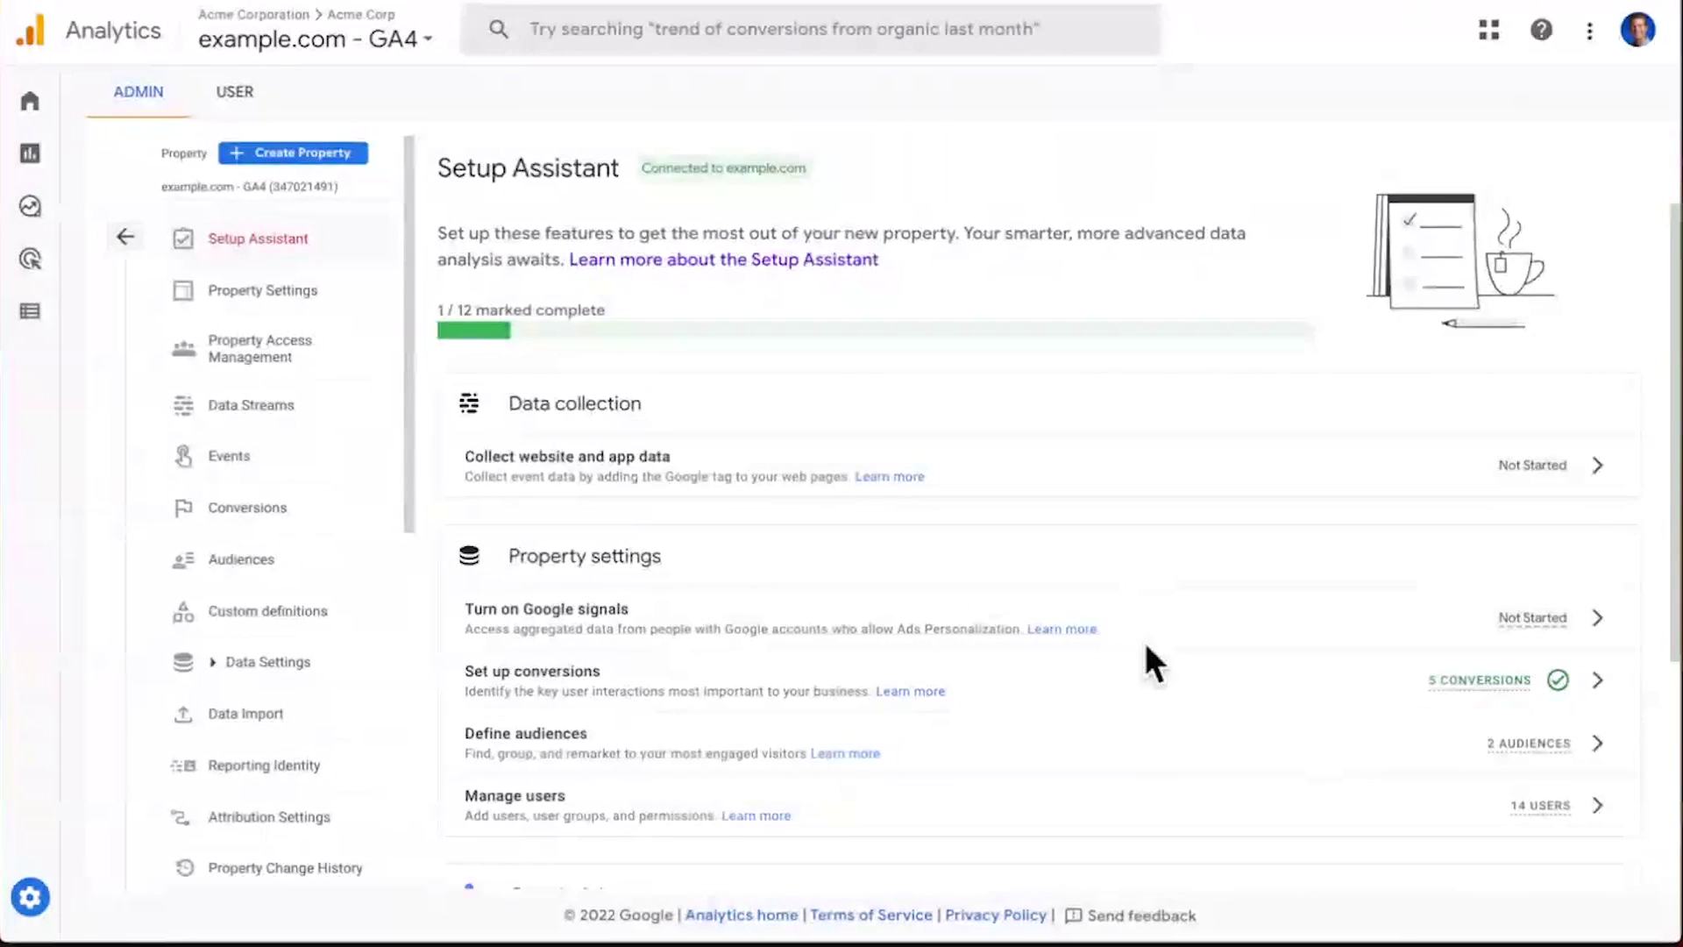
{"action": "scroll", "coordinate": [1147, 658], "scroll_direction": "down", "scroll_amount": 3}
Step: Import Google Ads links for Acme Hats, Acme Jackets and Acme Shoes, excluding Acme Sunglasses
{"action": "scroll", "coordinate": [1146, 650], "scroll_direction": "down", "scroll_amount": 2}
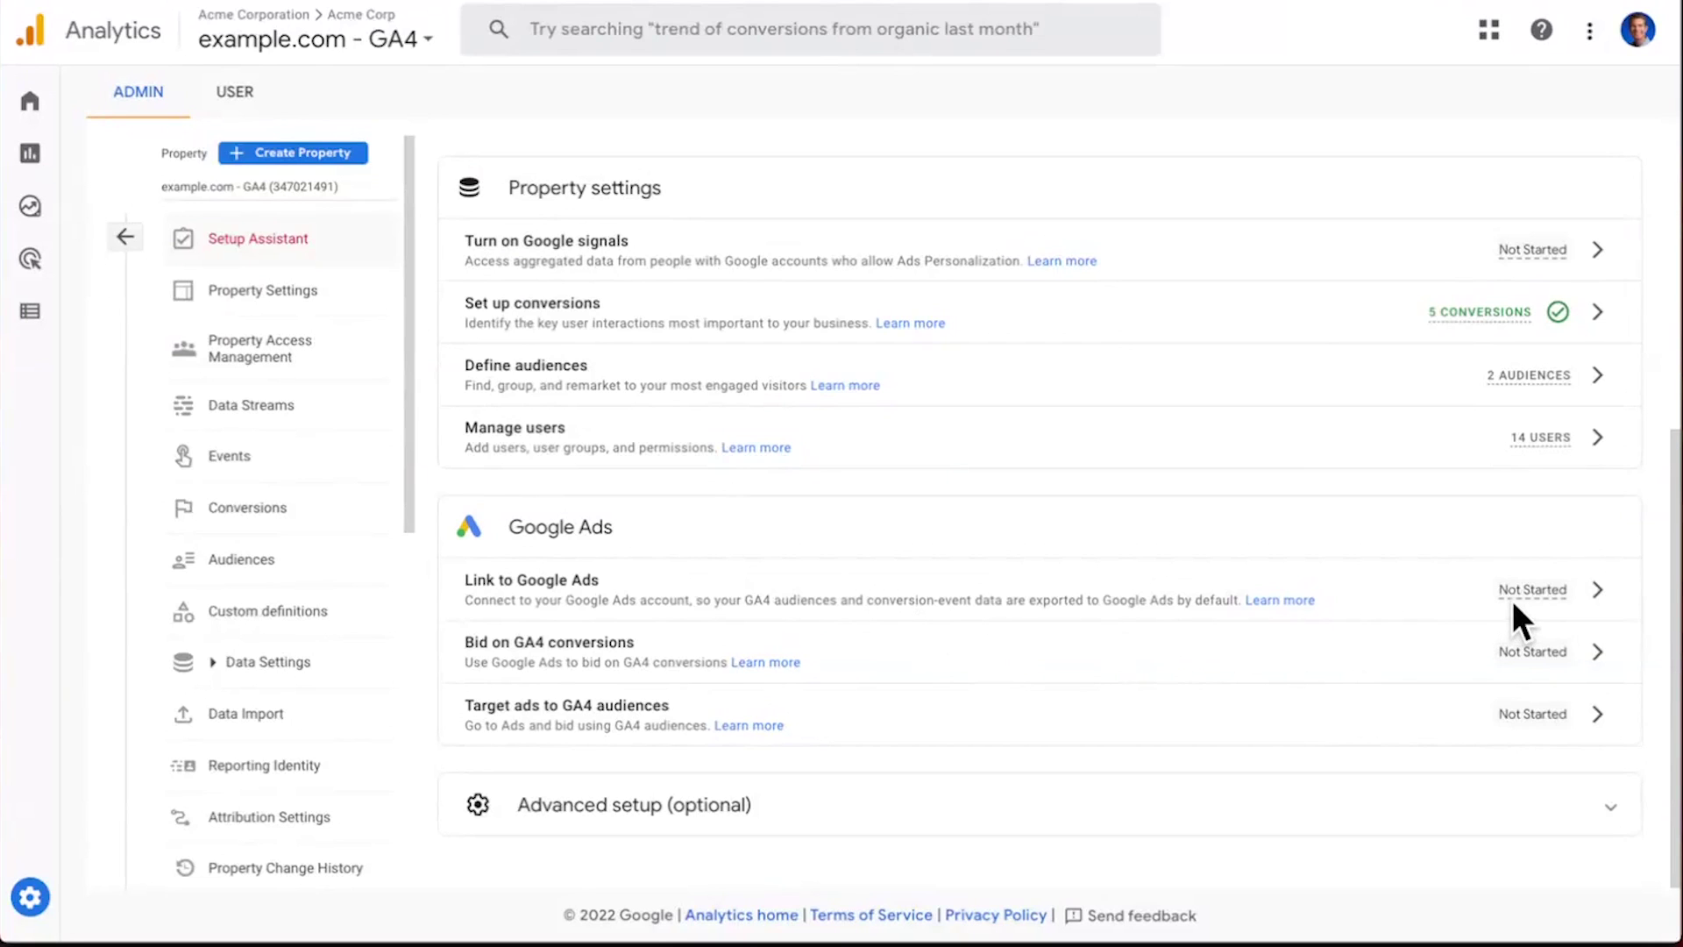
{"action": "mouse_move", "coordinate": [1530, 590]}
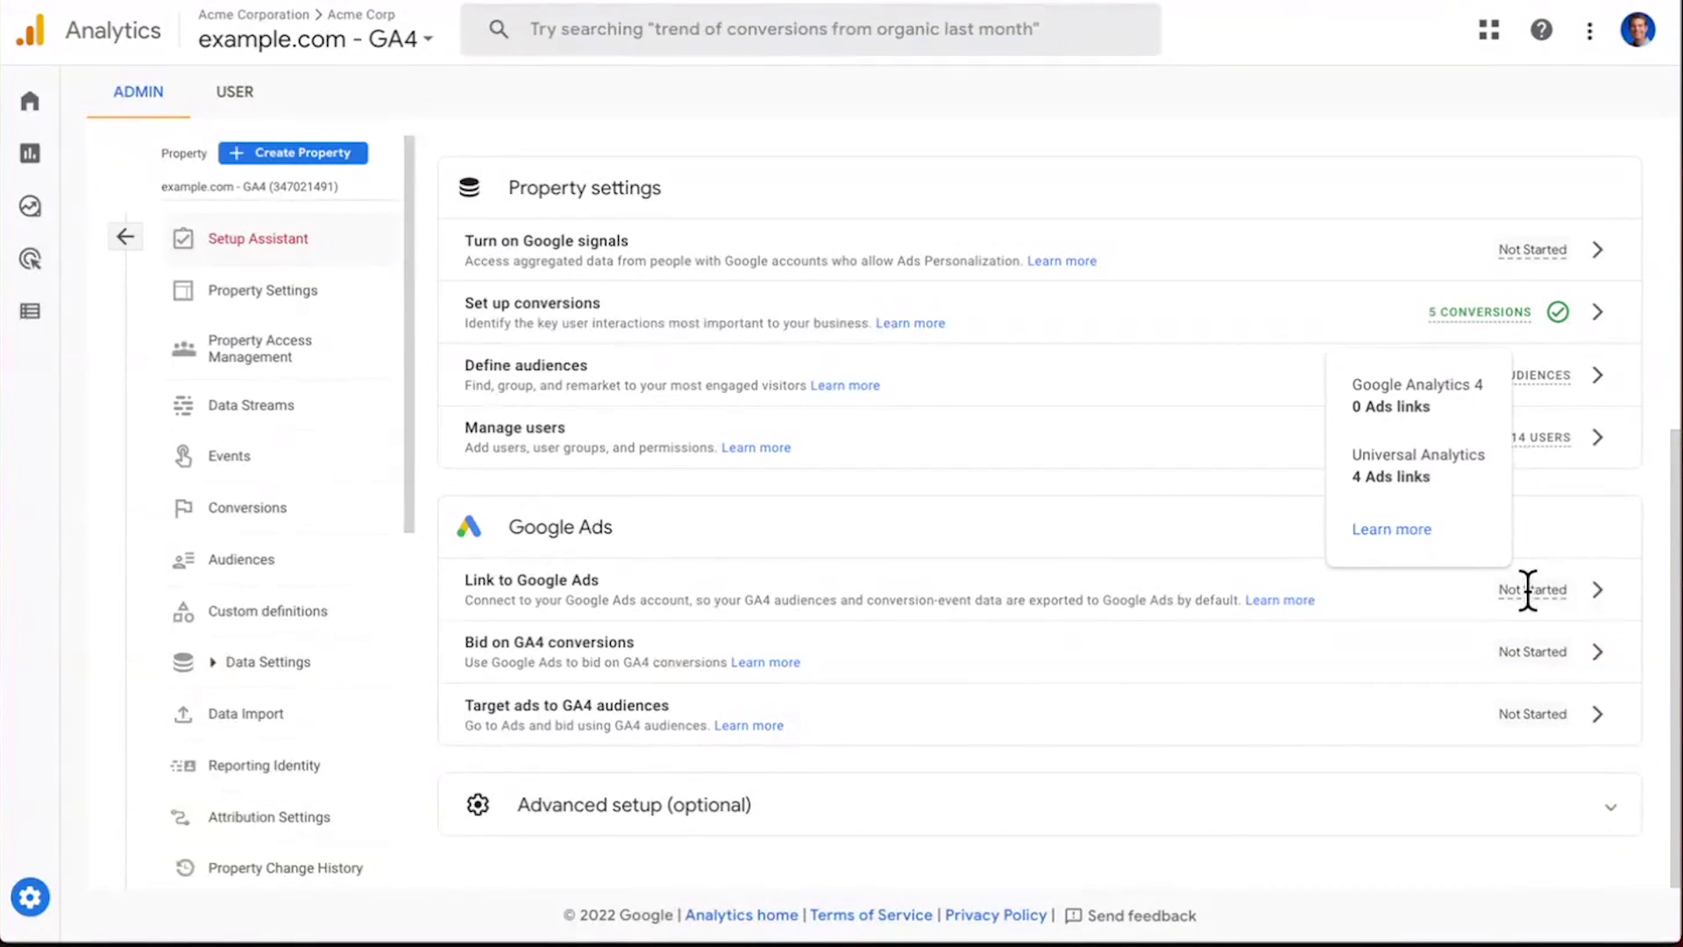
{"action": "left_click", "coordinate": [1598, 590]}
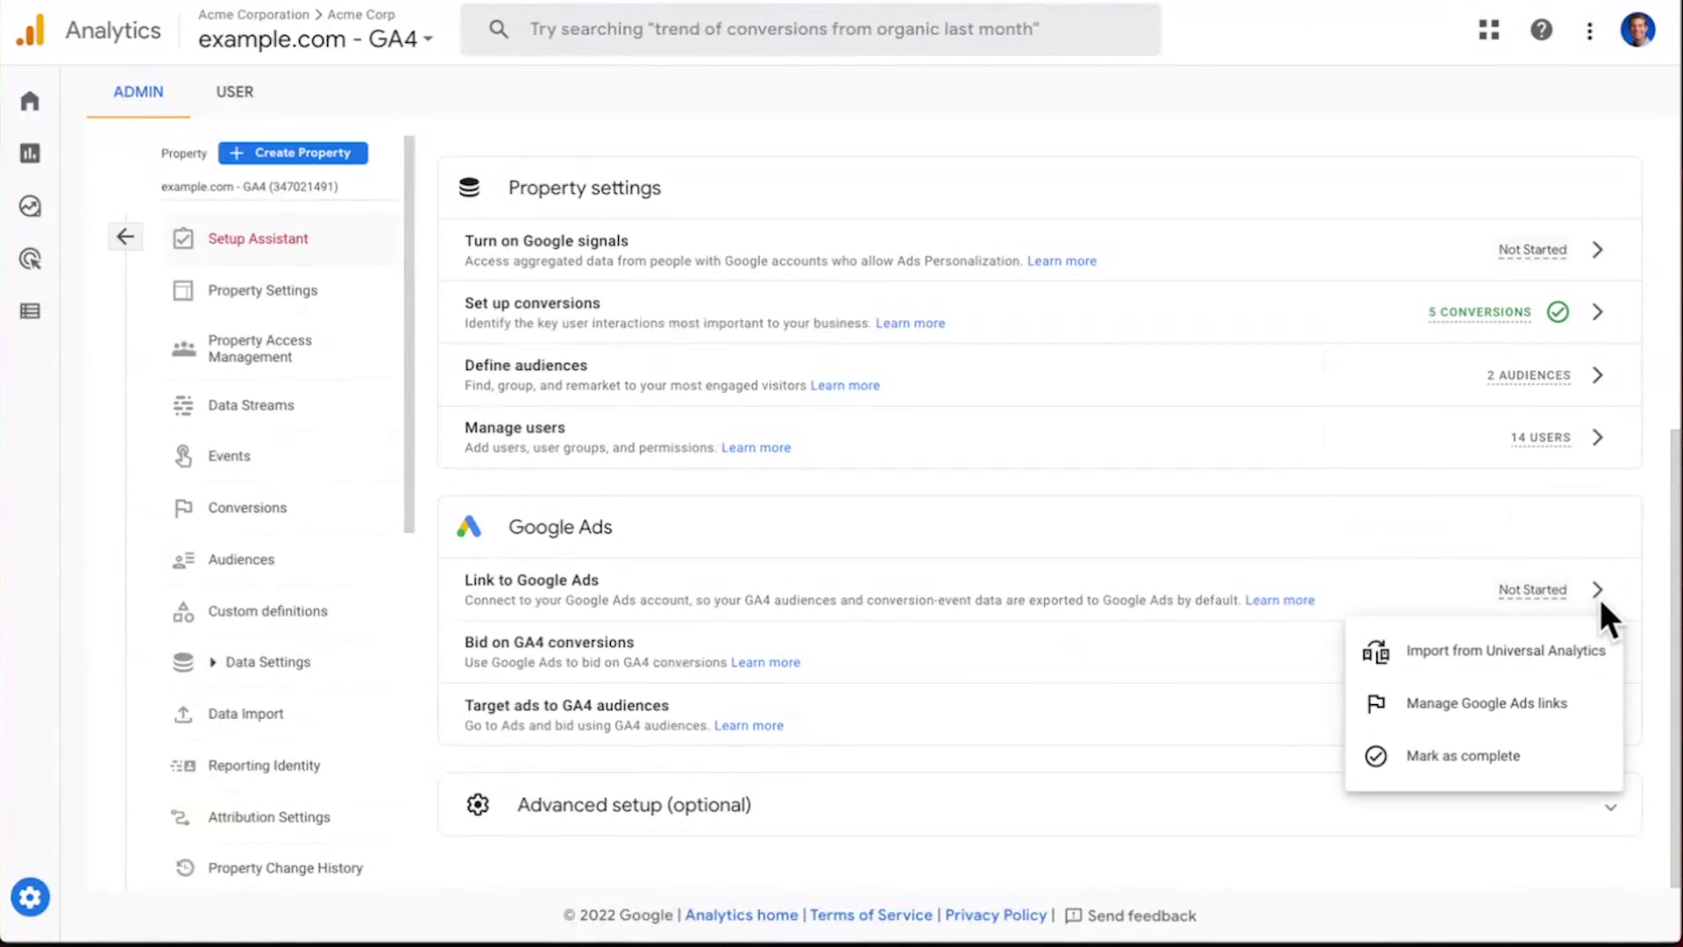
{"action": "left_click", "coordinate": [1566, 662]}
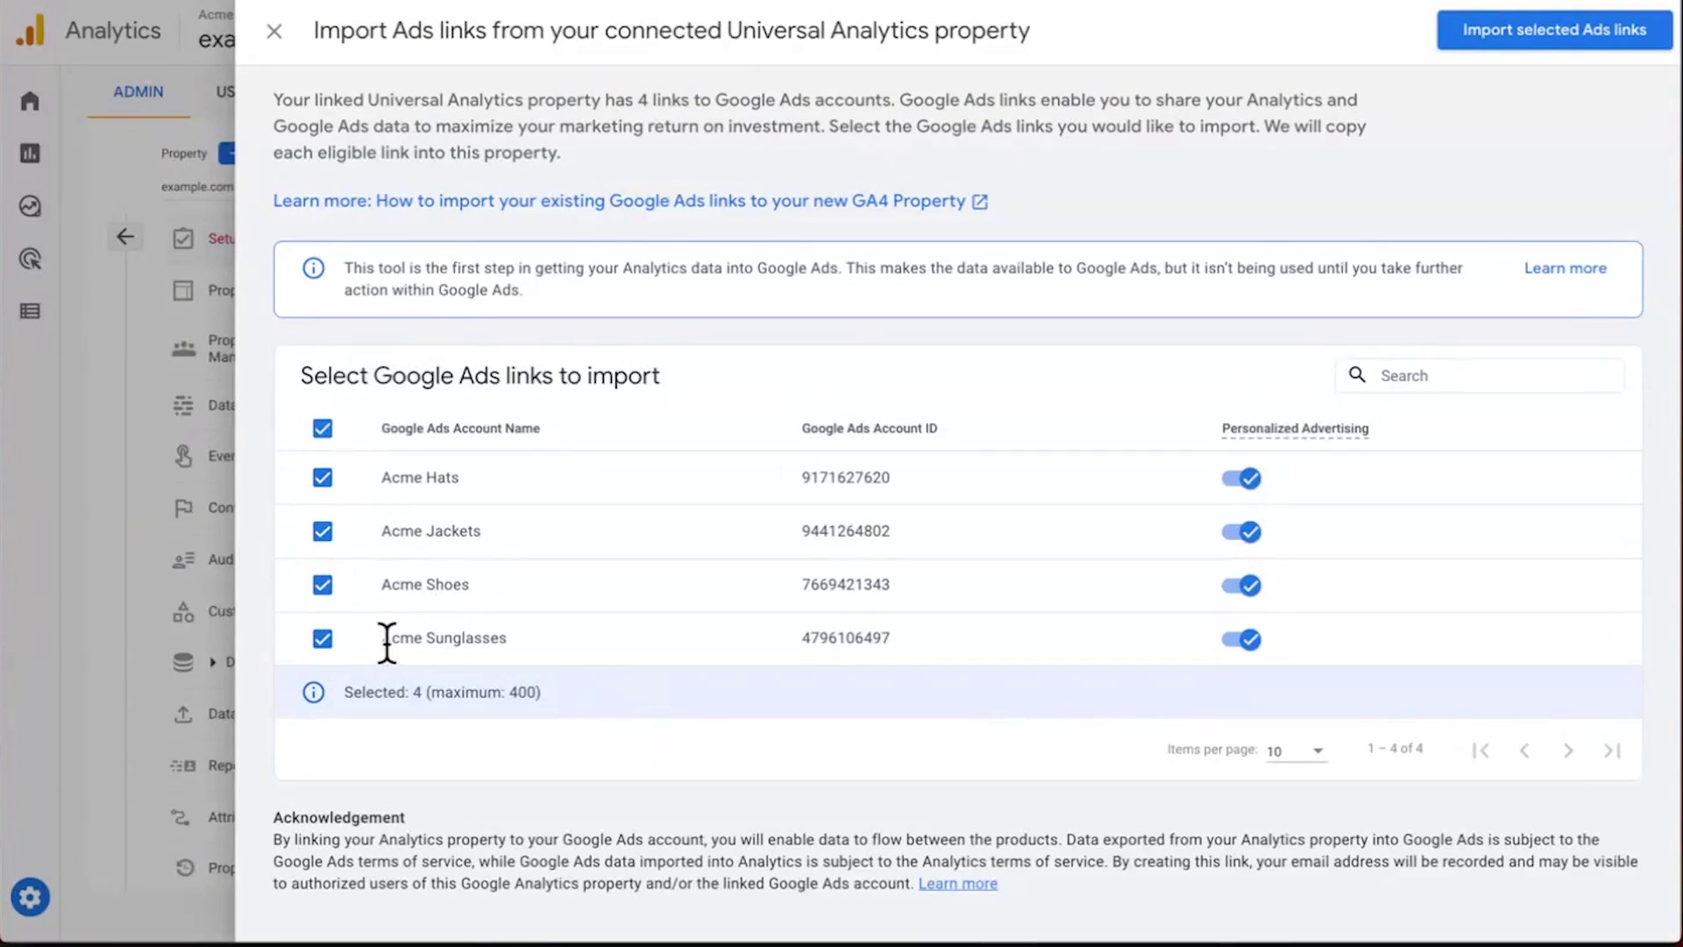
{"action": "left_click", "coordinate": [325, 638]}
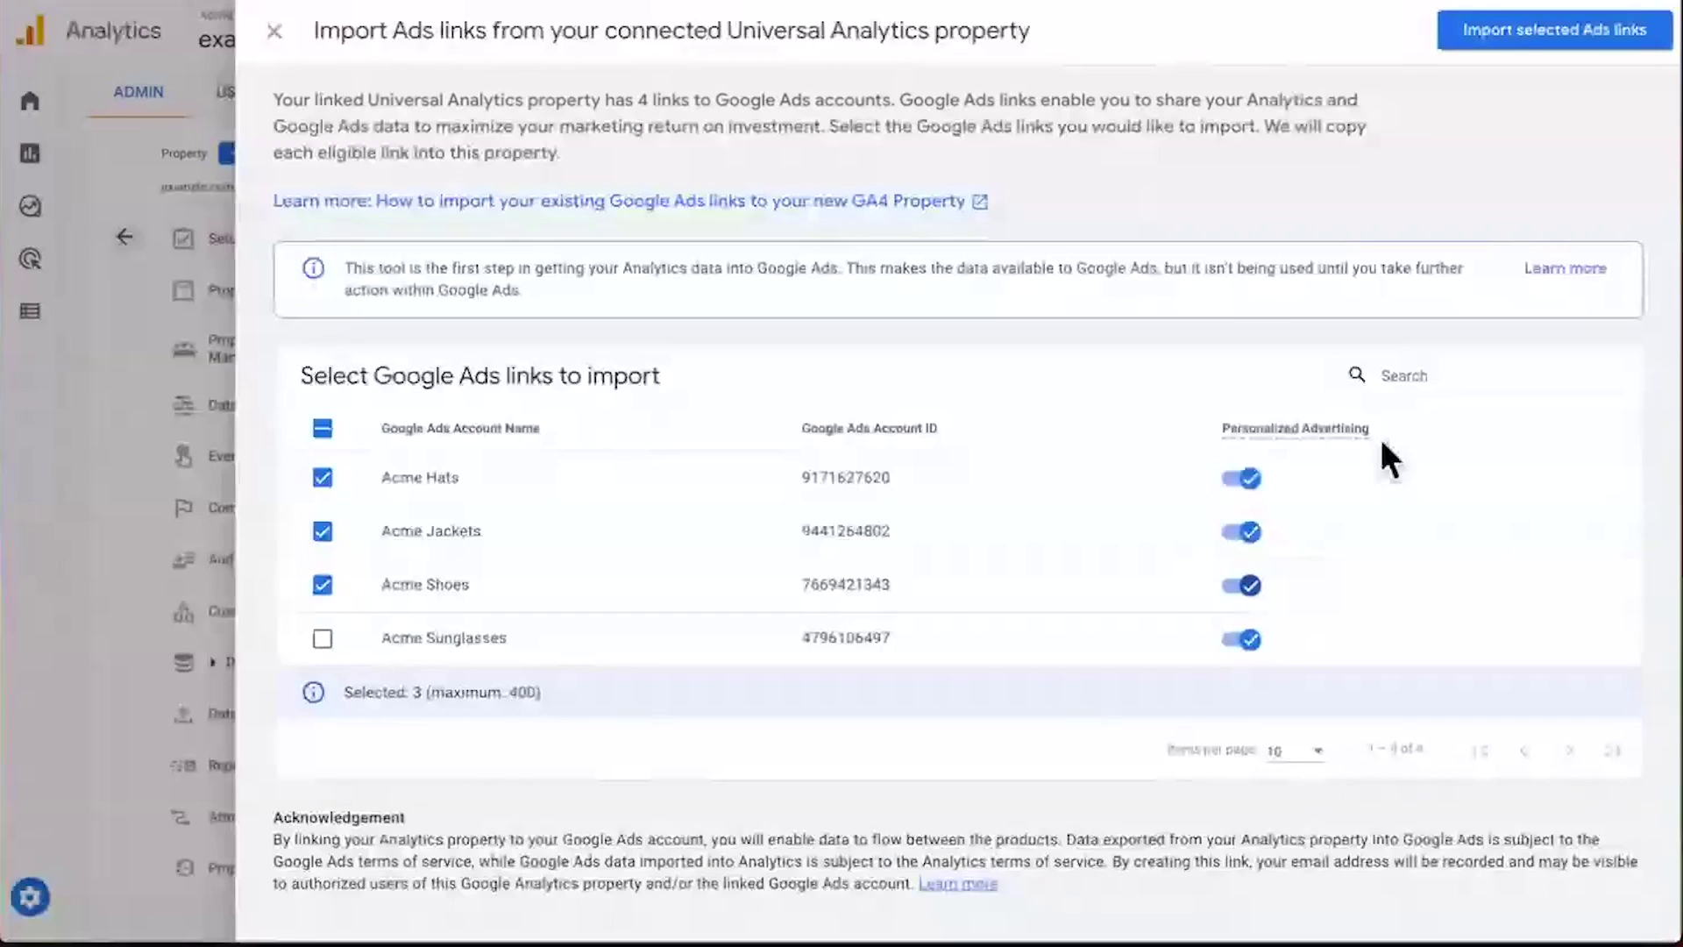
{"action": "left_click", "coordinate": [1509, 35]}
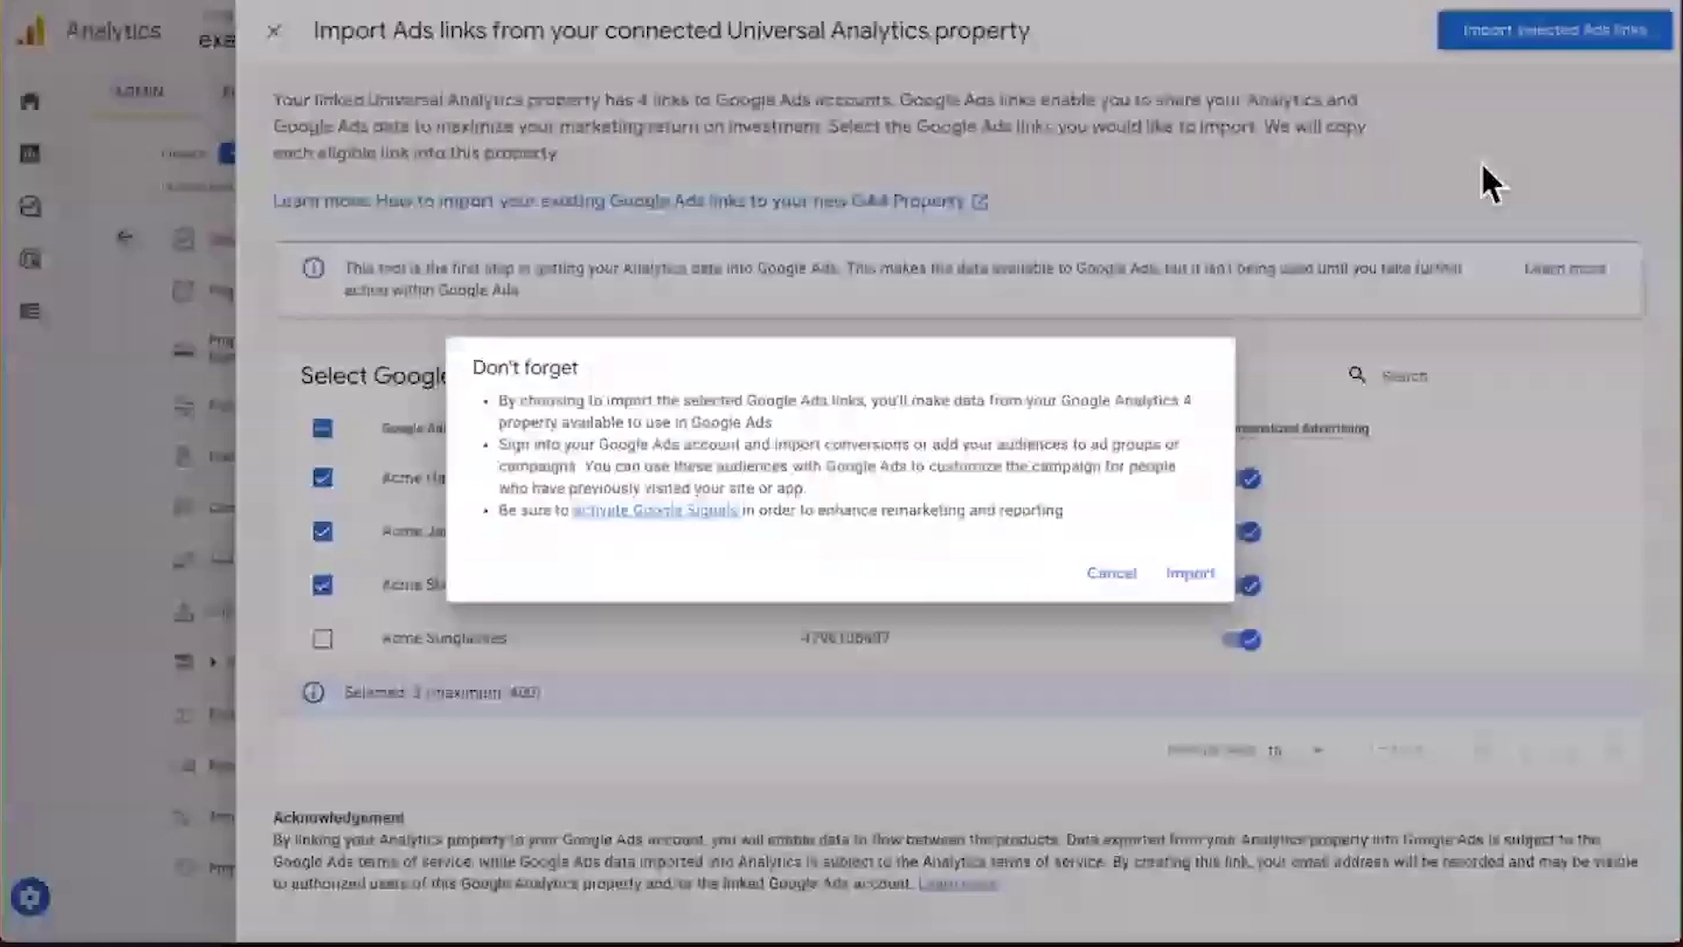
{"action": "left_click", "coordinate": [1189, 572]}
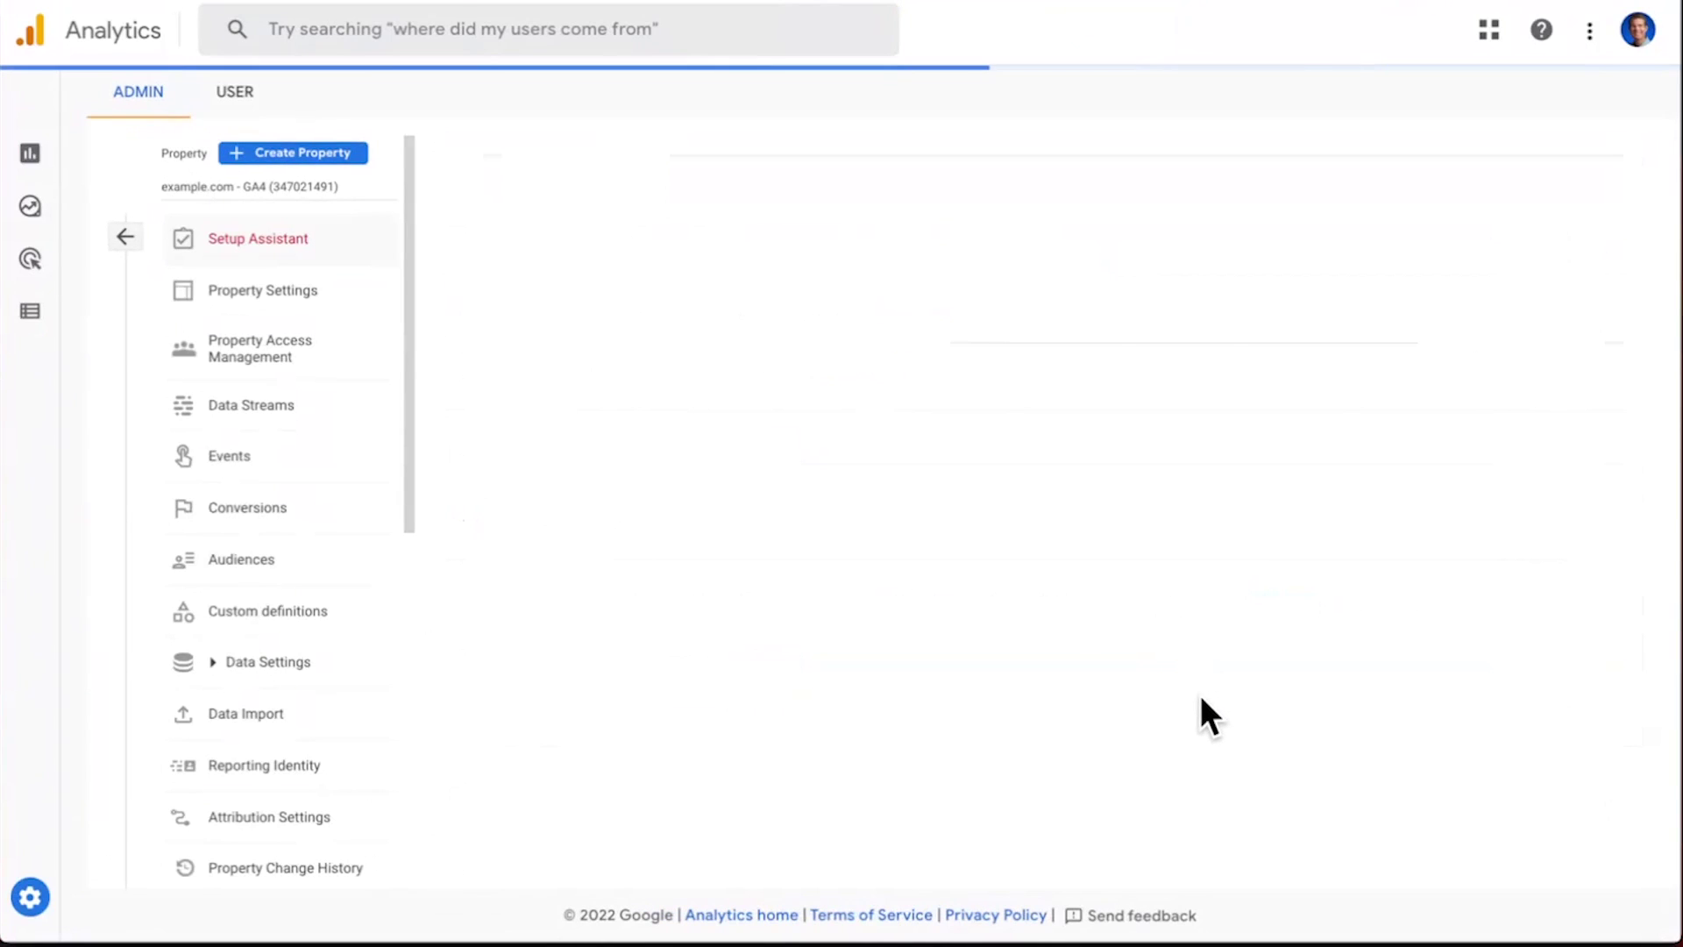
Step: Mark the Link to Google Ads task, showing 3 Ads links, as complete
{"action": "scroll", "coordinate": [1208, 717], "scroll_direction": "down", "scroll_amount": 5}
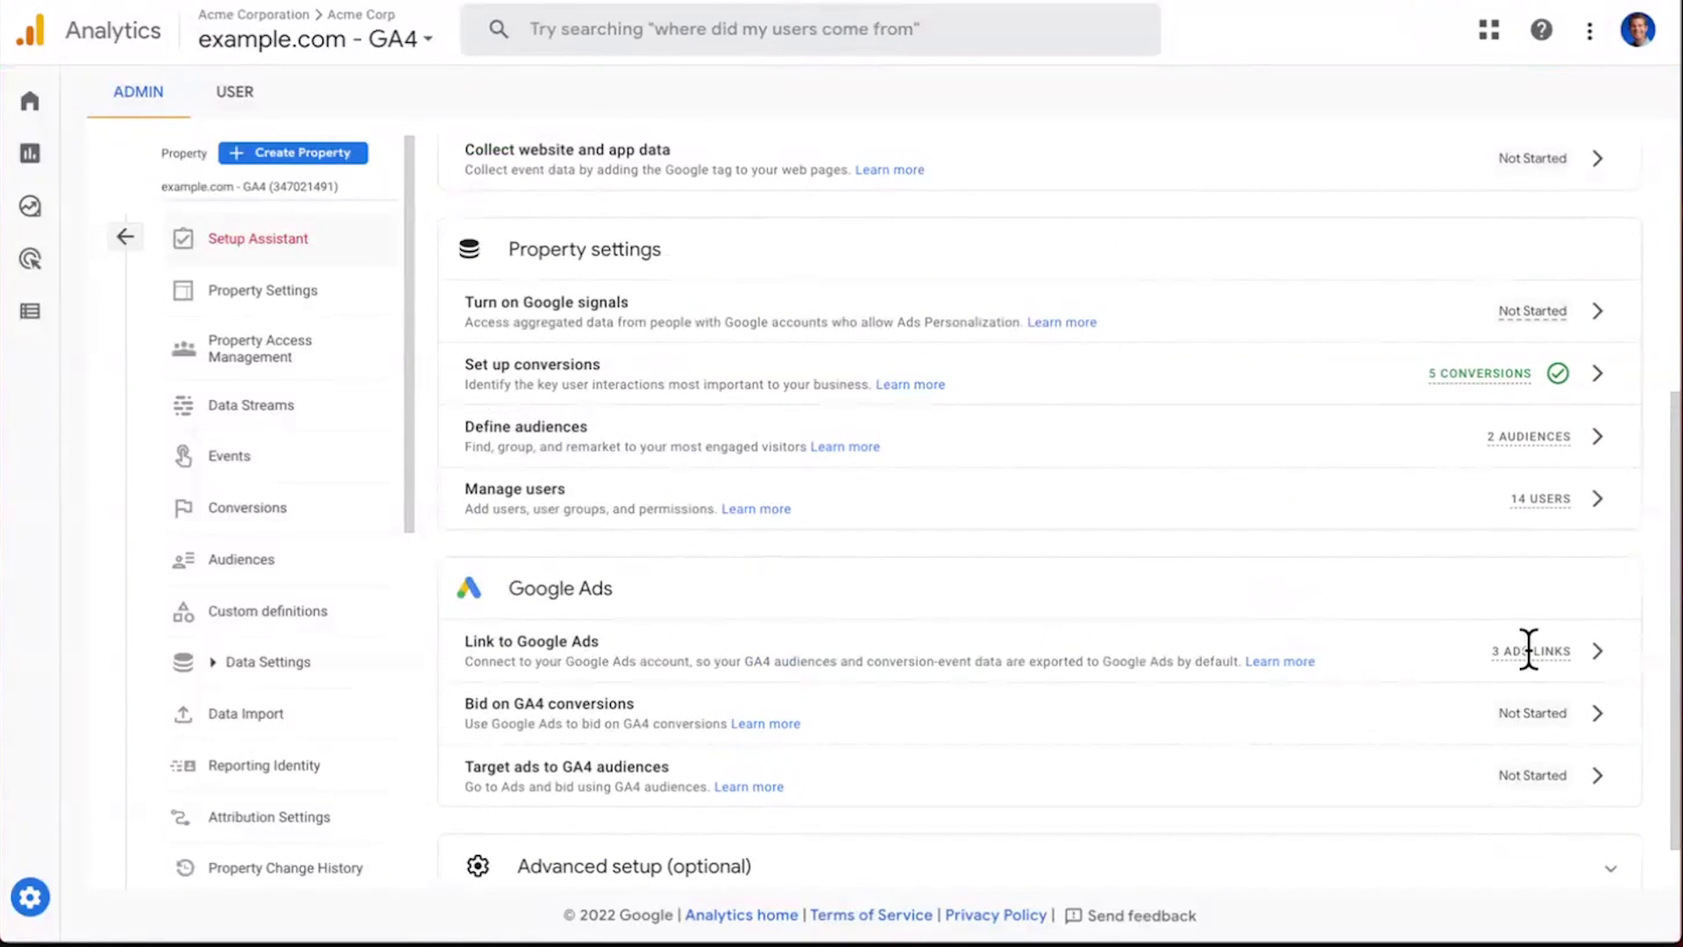
{"action": "mouse_move", "coordinate": [1528, 650]}
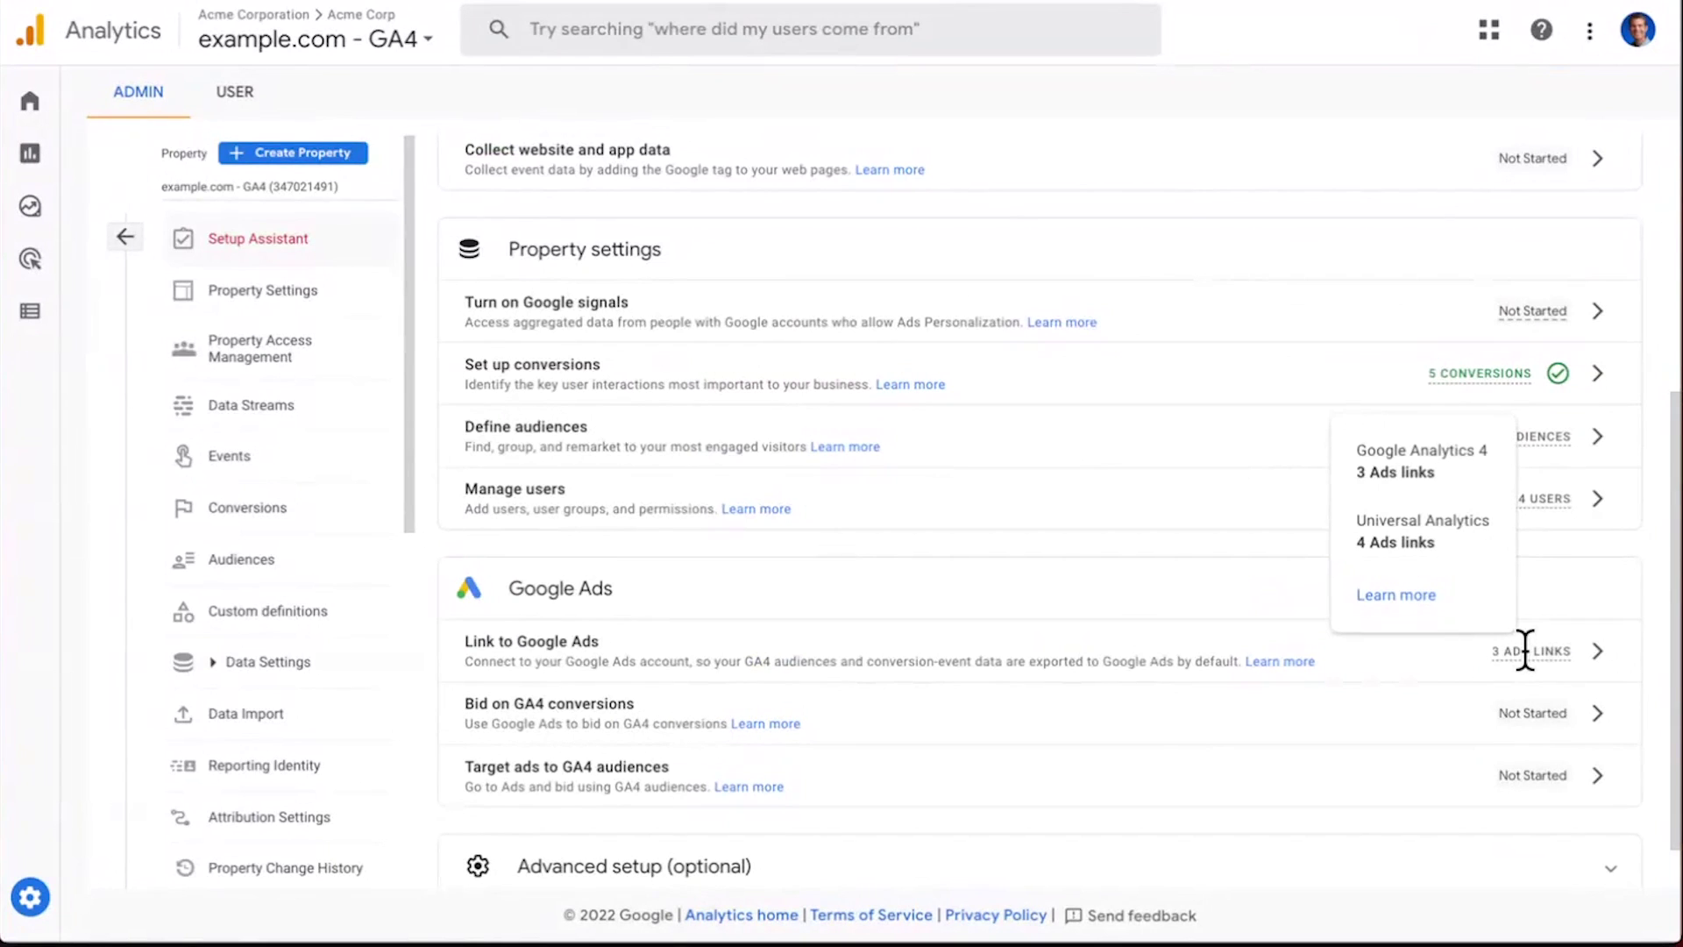
{"action": "left_click", "coordinate": [1598, 650]}
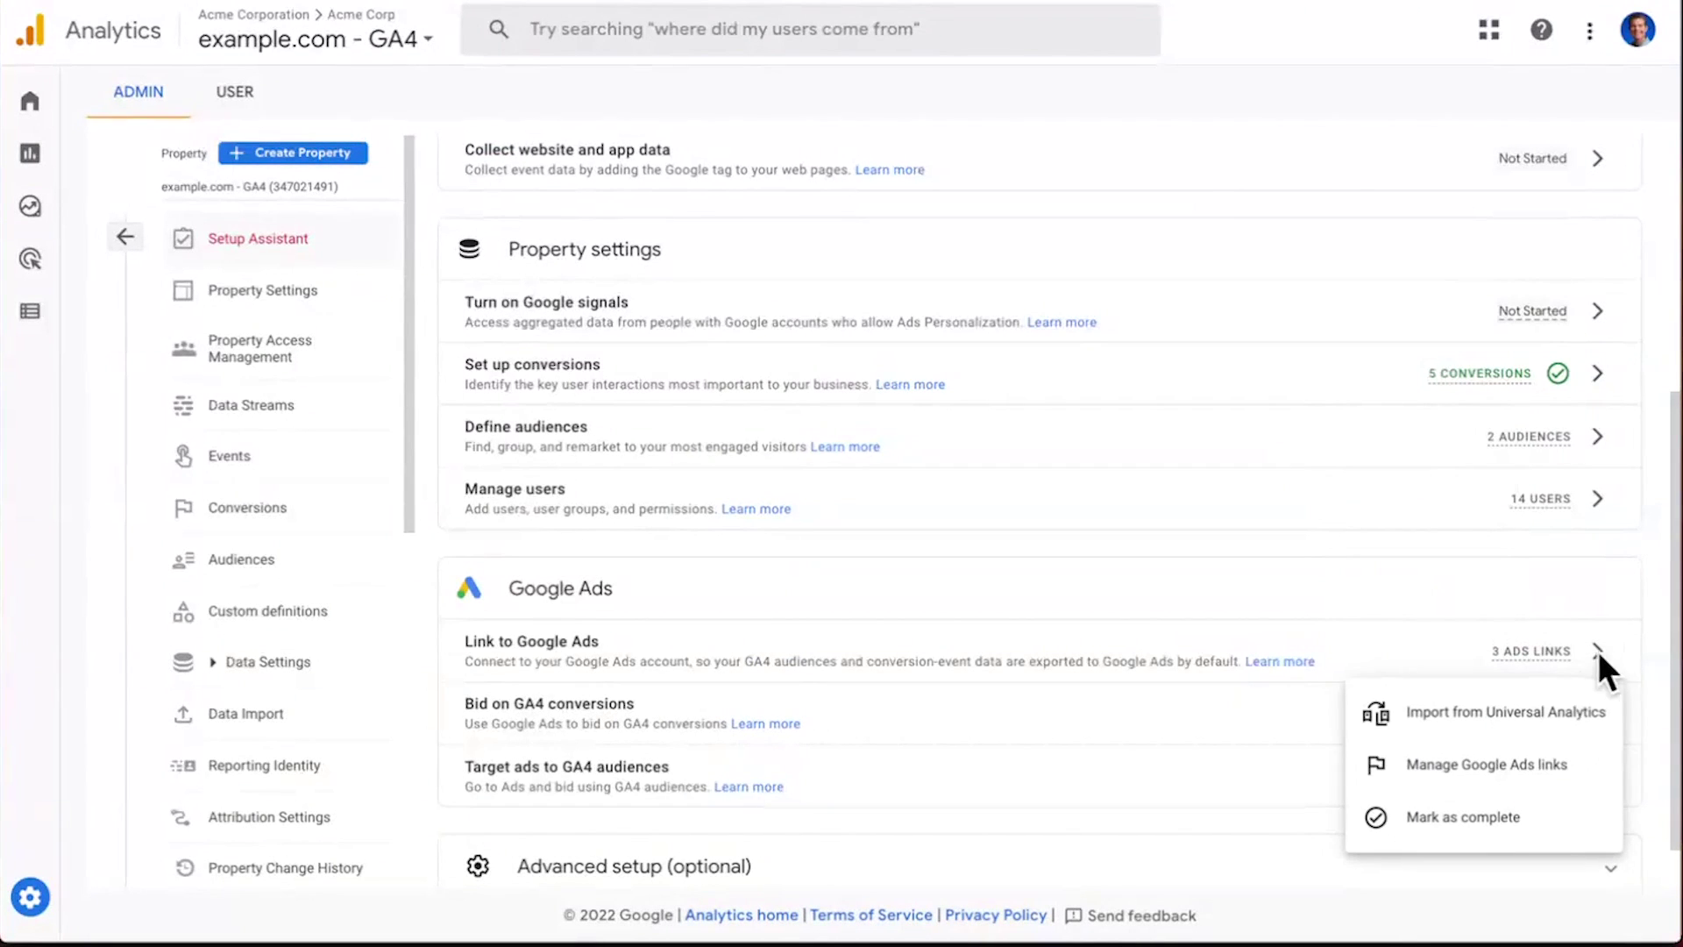
{"action": "left_click", "coordinate": [1497, 817]}
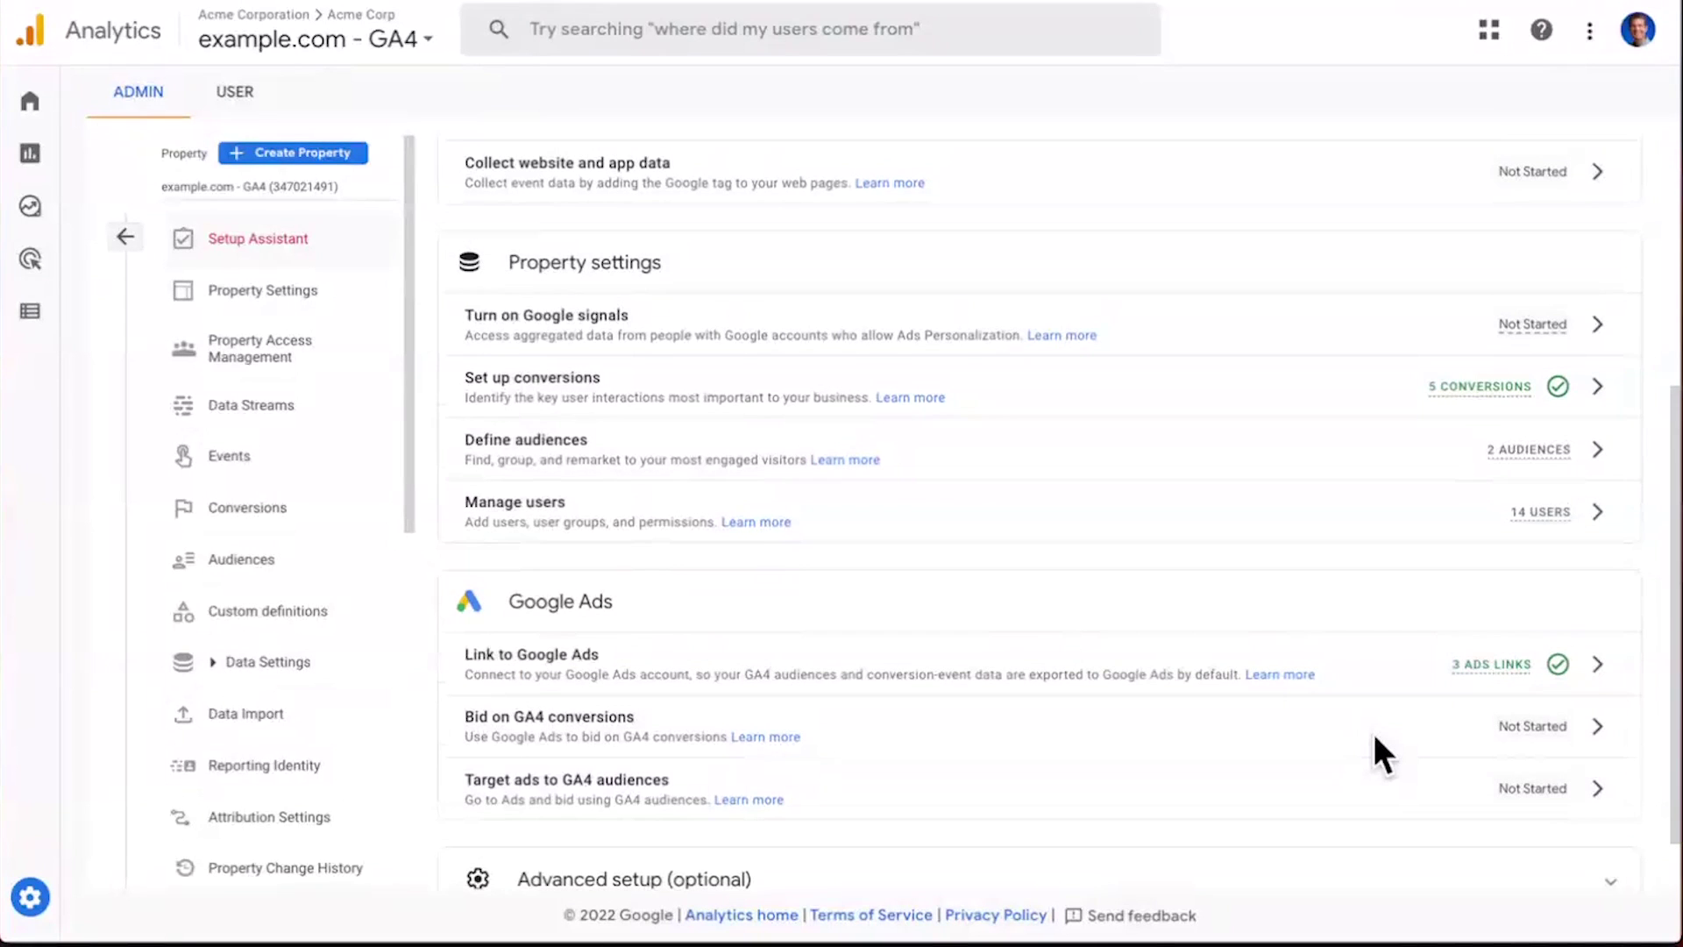
Step: Open the '[UA→GA4] User migration tool' help article via Manage users' Import from Universal Analytics option
{"action": "scroll", "coordinate": [1375, 733], "scroll_direction": "up", "scroll_amount": 2}
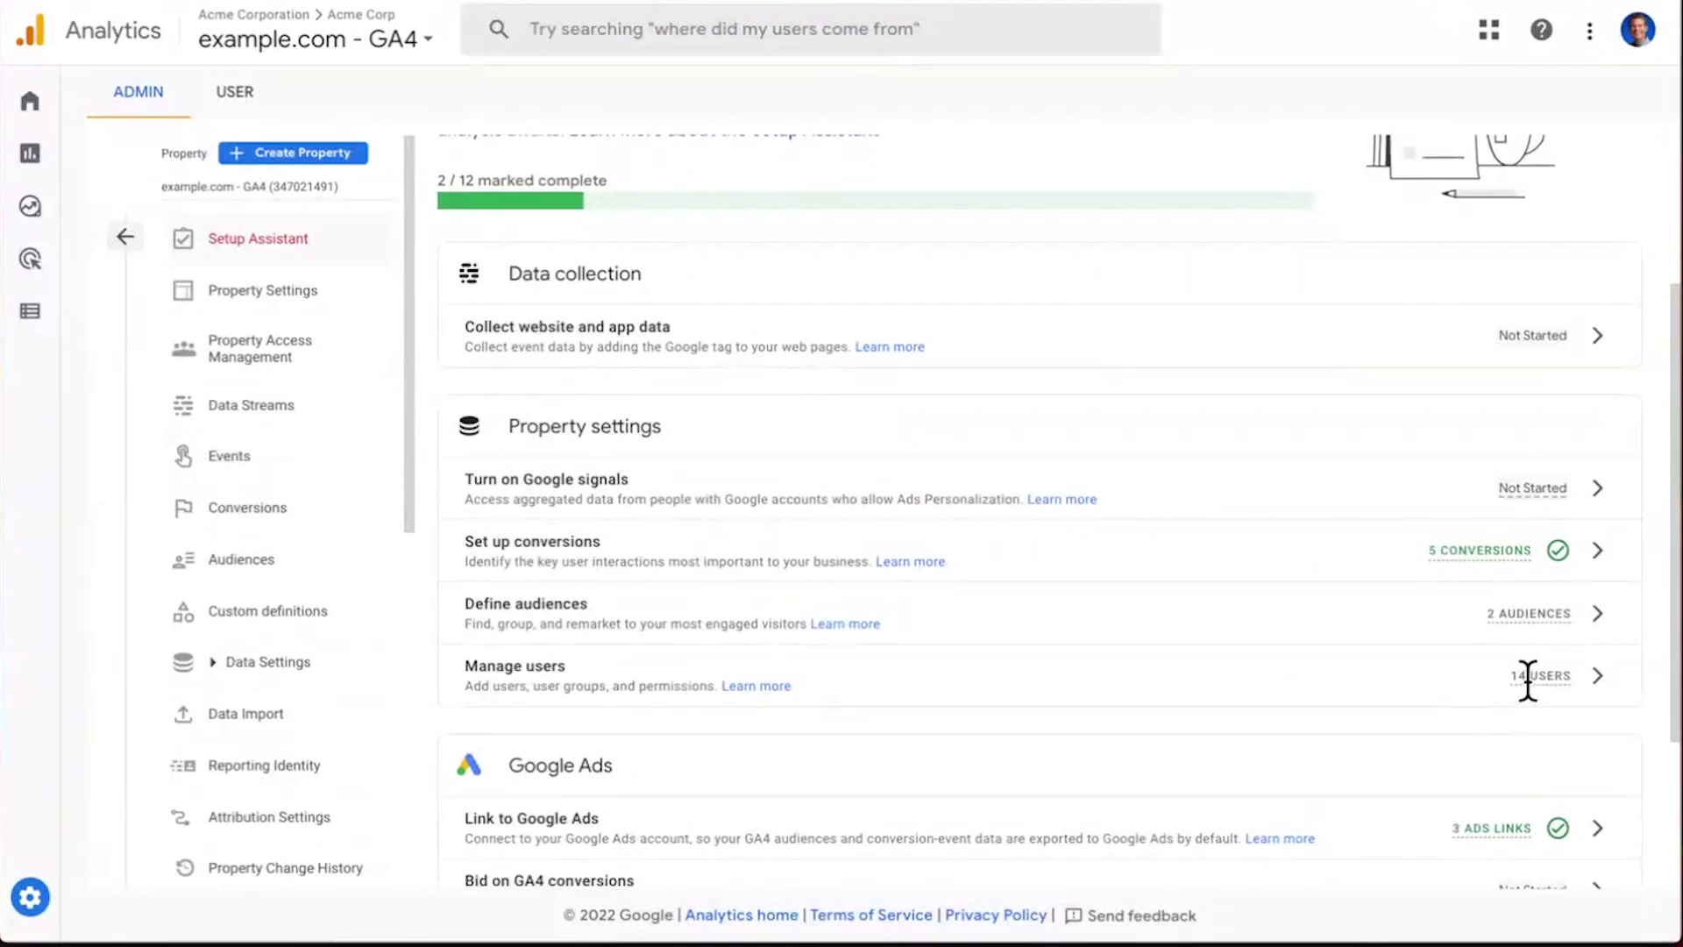
{"action": "mouse_move", "coordinate": [1548, 677]}
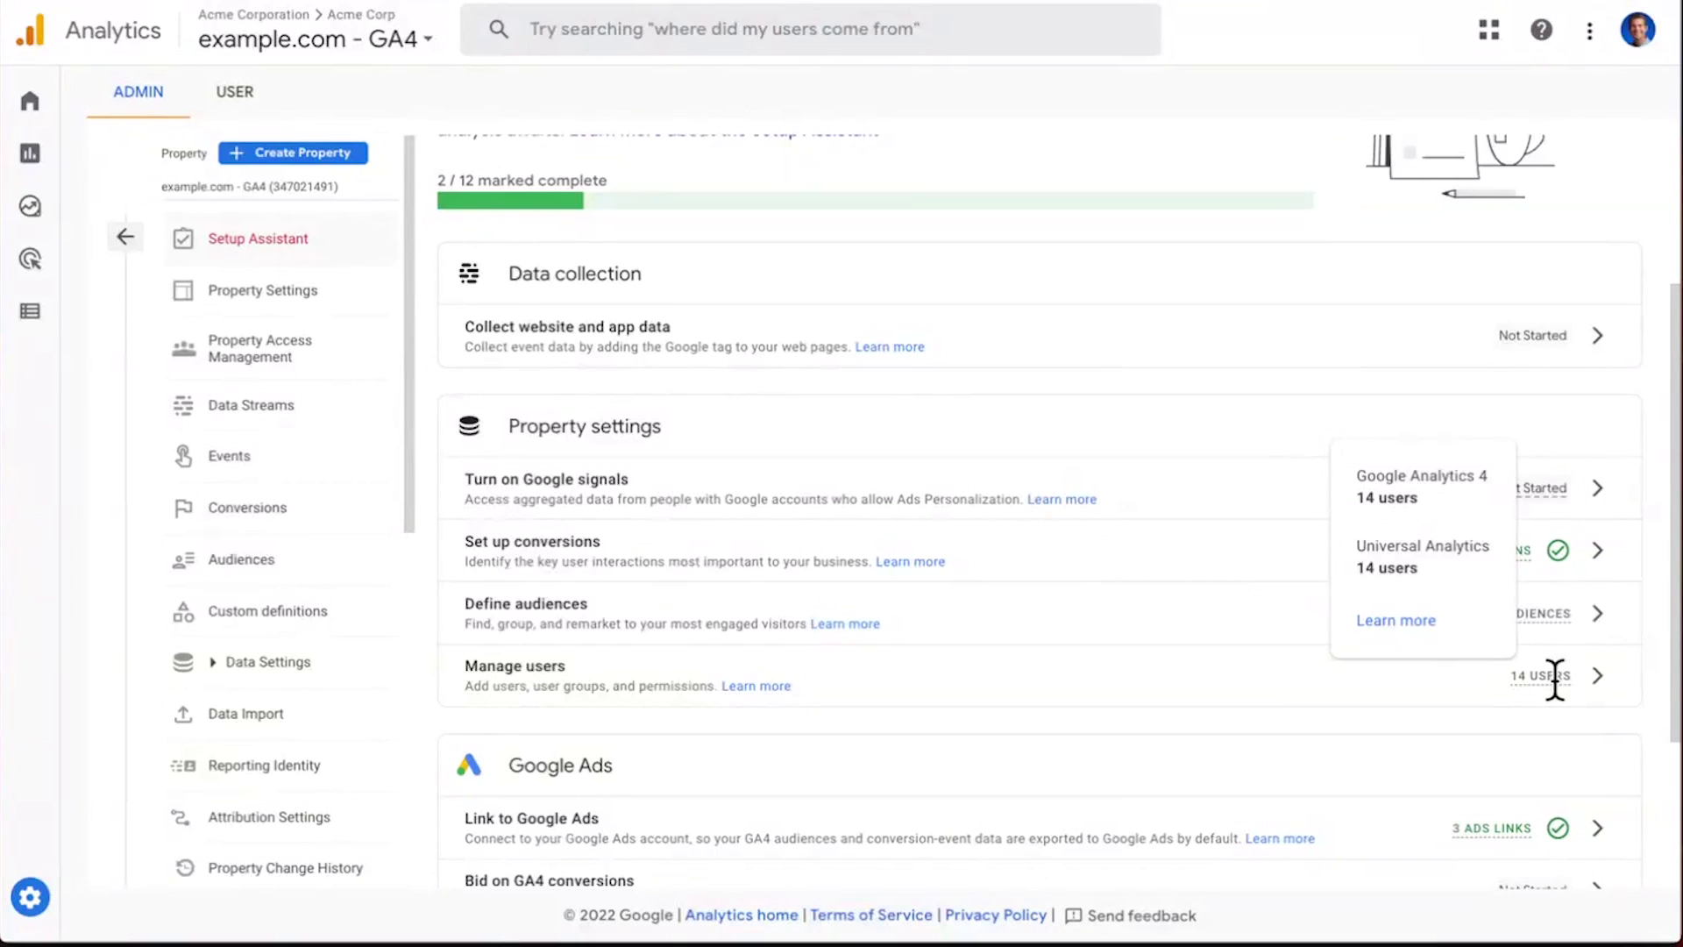
{"action": "left_click", "coordinate": [1597, 675]}
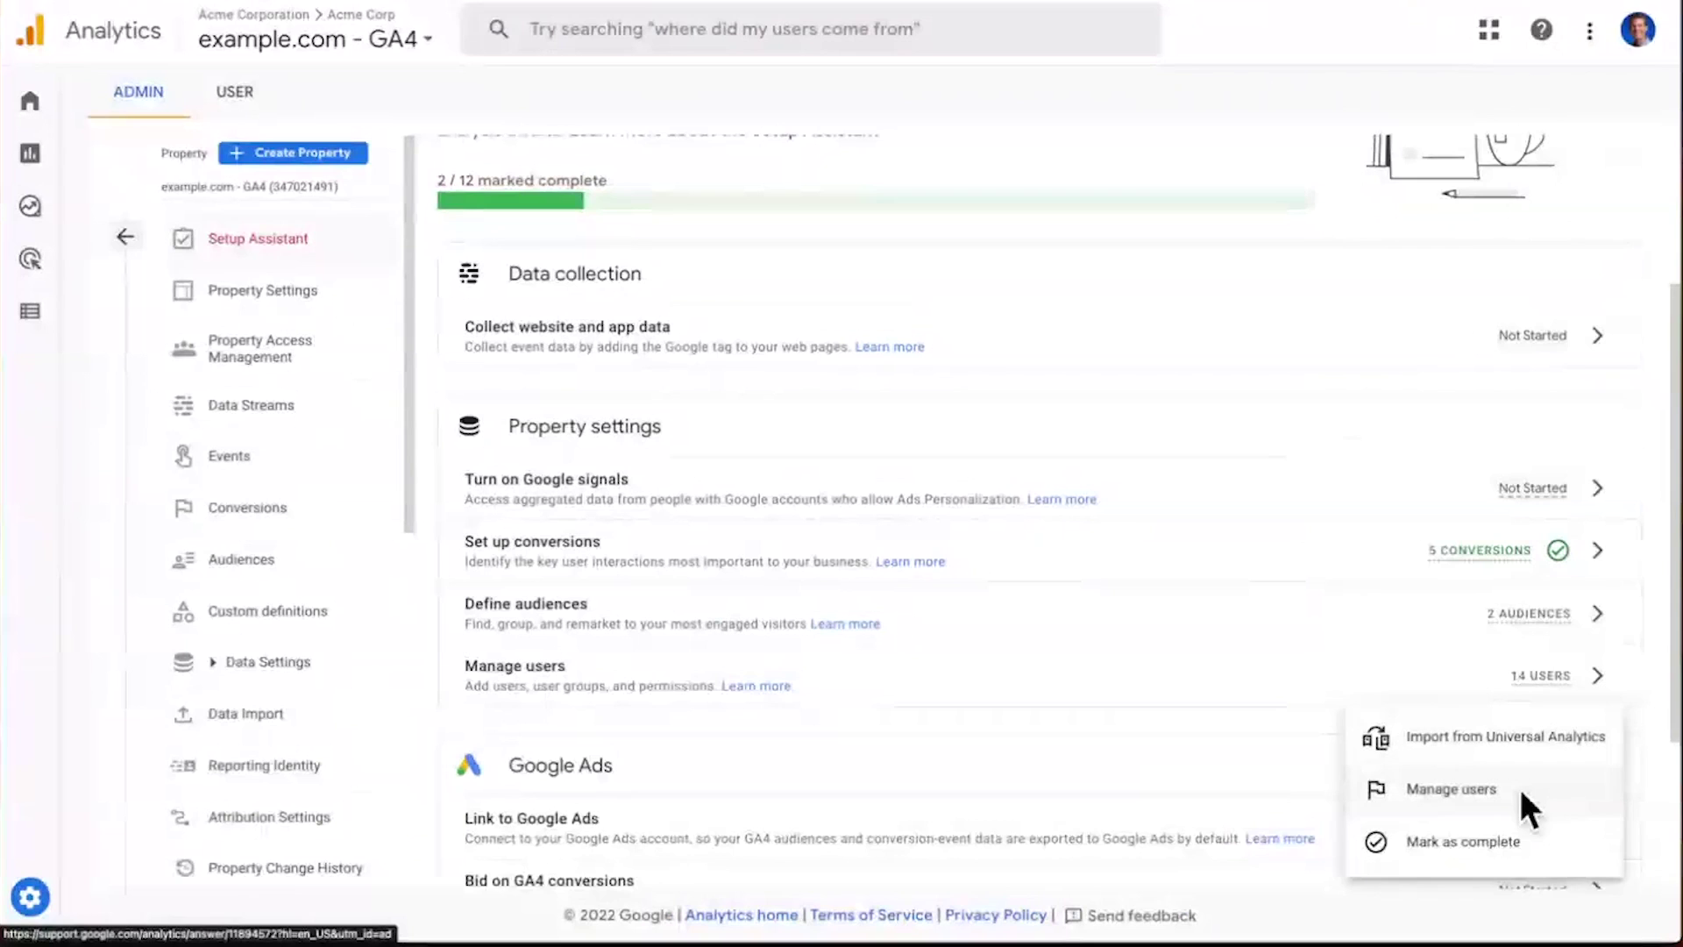
{"action": "left_click", "coordinate": [1534, 730]}
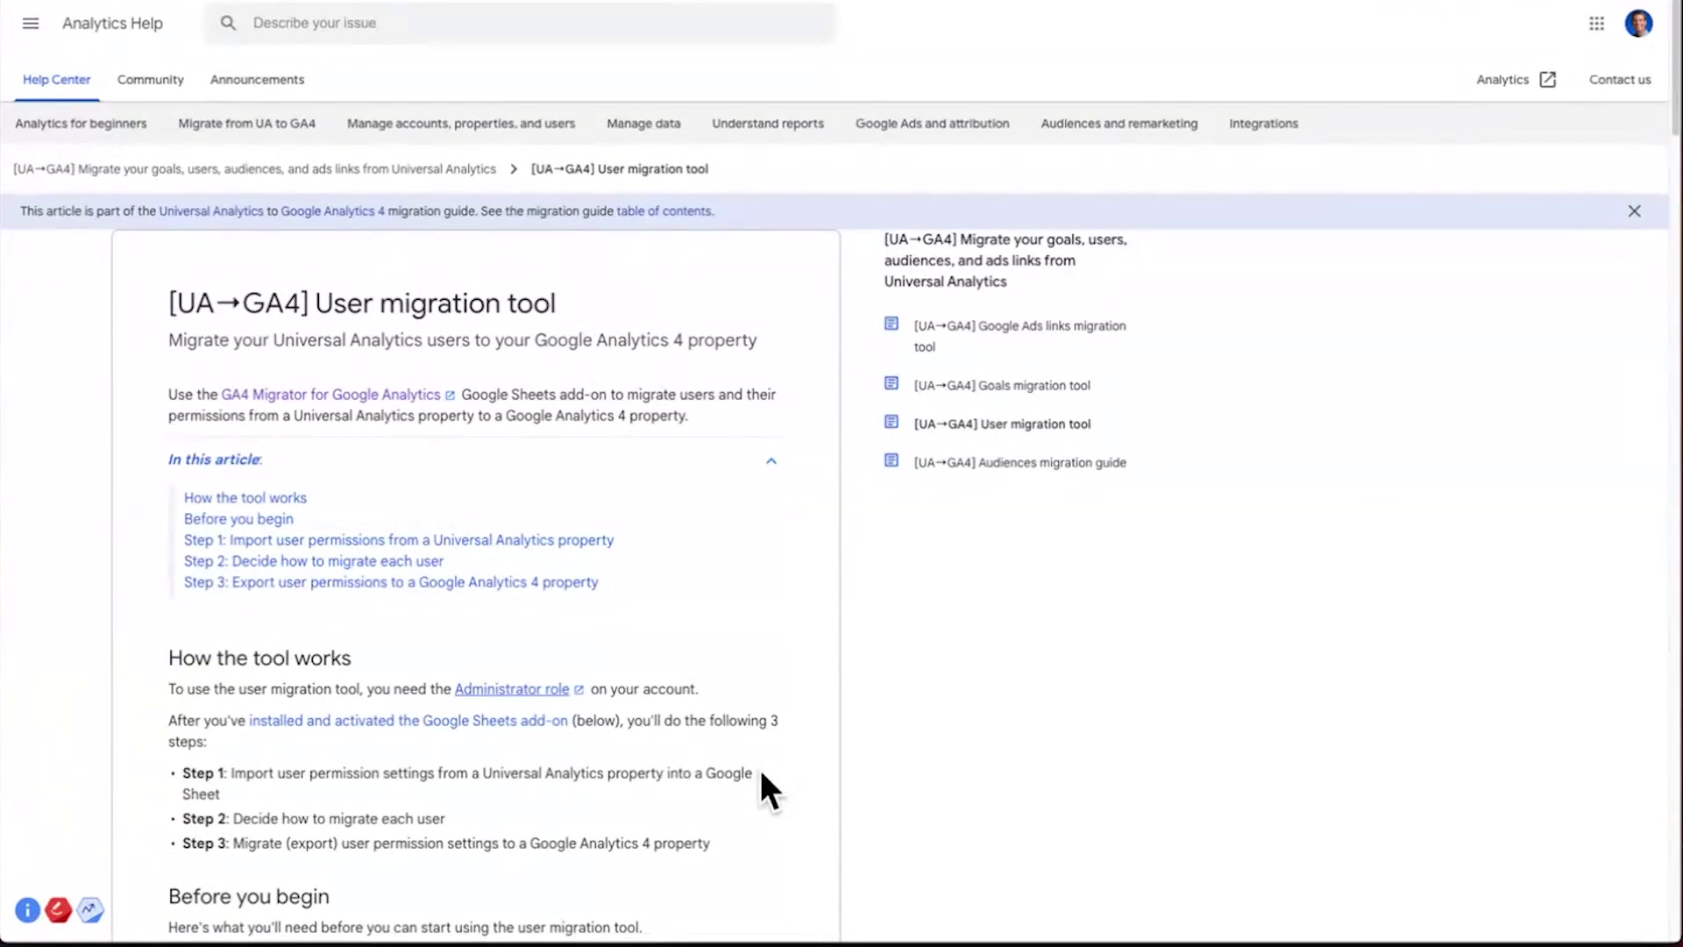
{"action": "scroll", "coordinate": [761, 773], "scroll_direction": "down", "scroll_amount": 6}
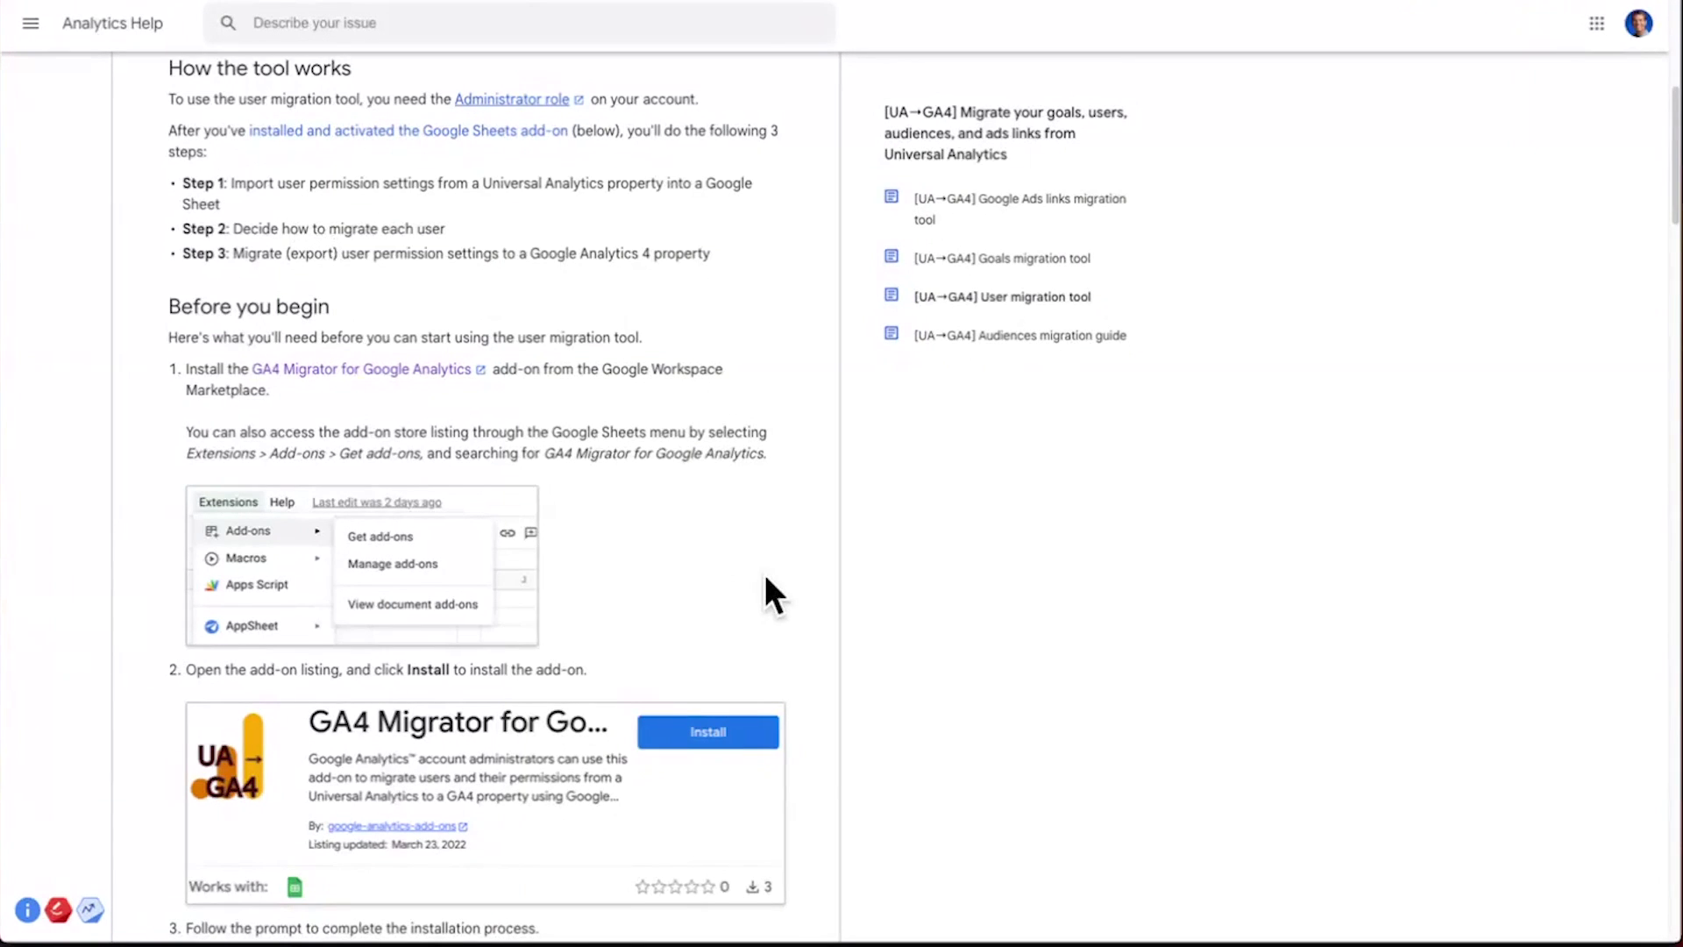
{"action": "scroll", "coordinate": [765, 577], "scroll_direction": "down", "scroll_amount": 1}
{"action": "scroll", "coordinate": [768, 576], "scroll_direction": "down", "scroll_amount": 12}
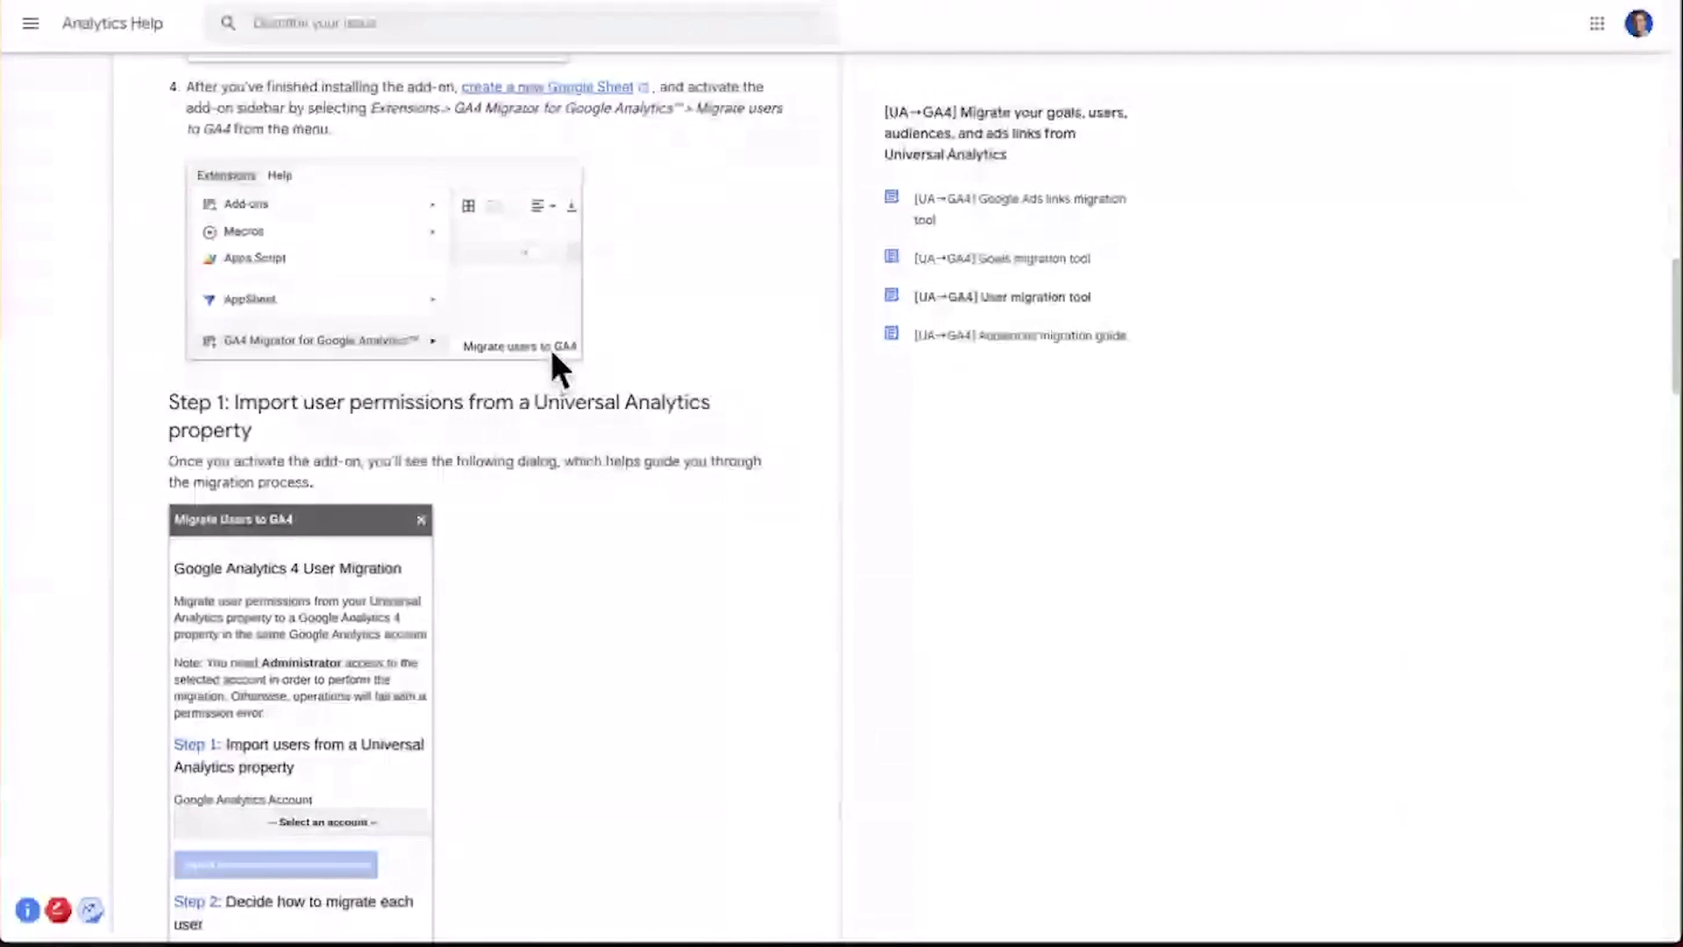
{"action": "scroll", "coordinate": [538, 600], "scroll_direction": "down", "scroll_amount": 1}
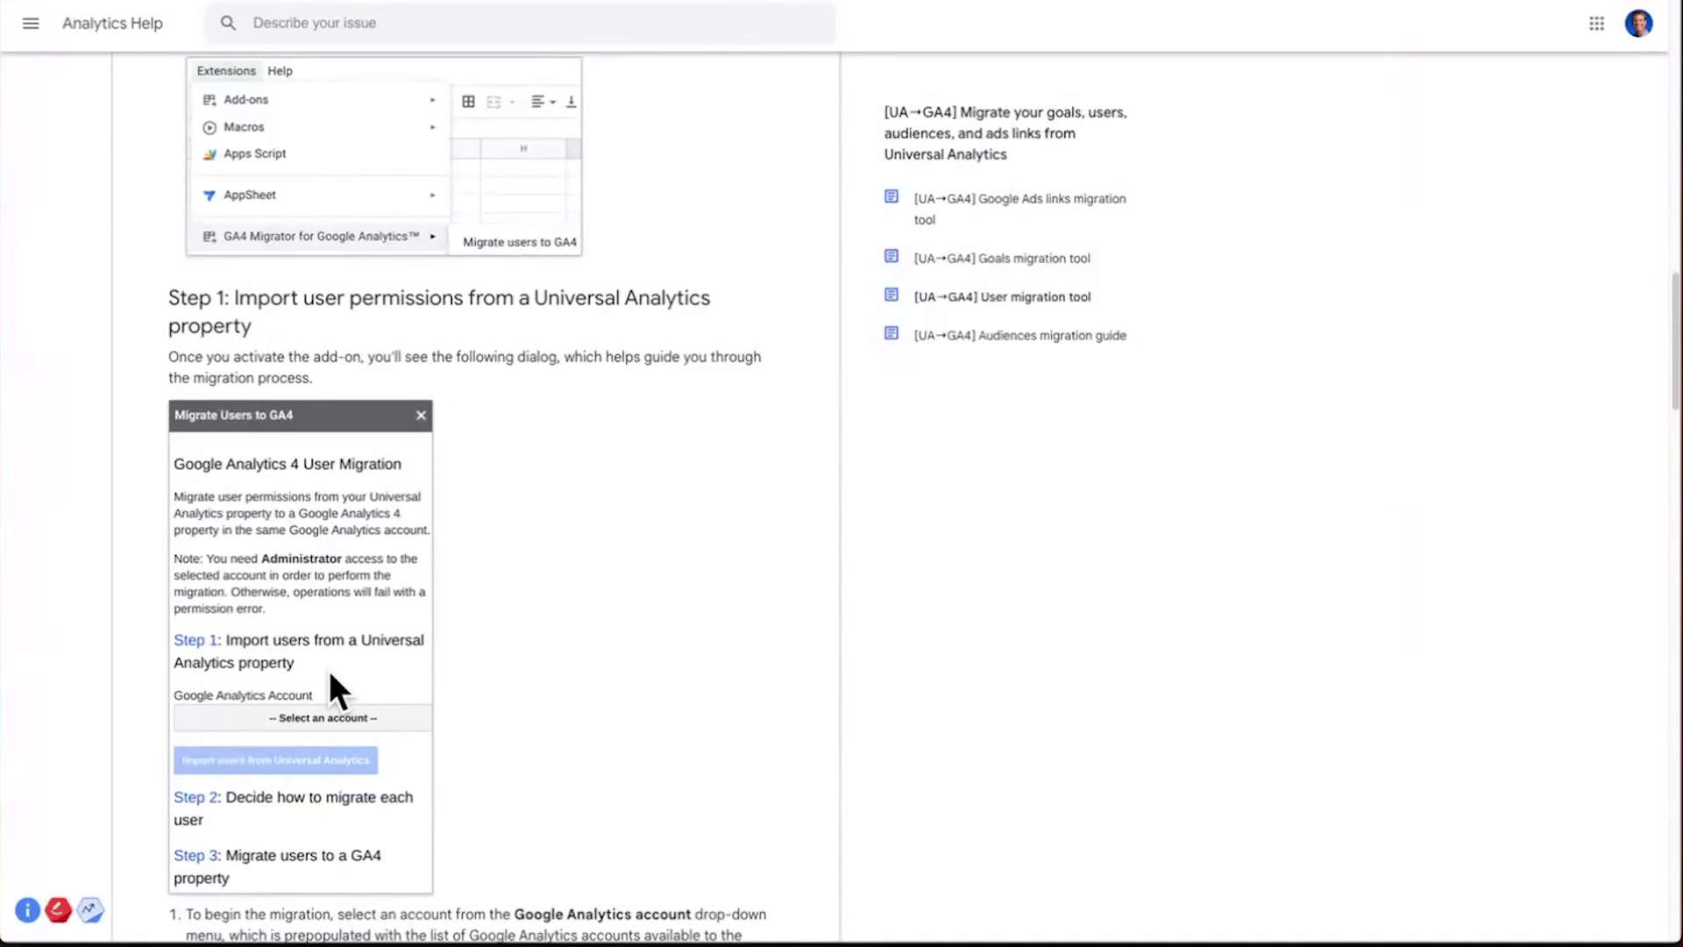
{"action": "scroll", "coordinate": [405, 748], "scroll_direction": "down", "scroll_amount": 5}
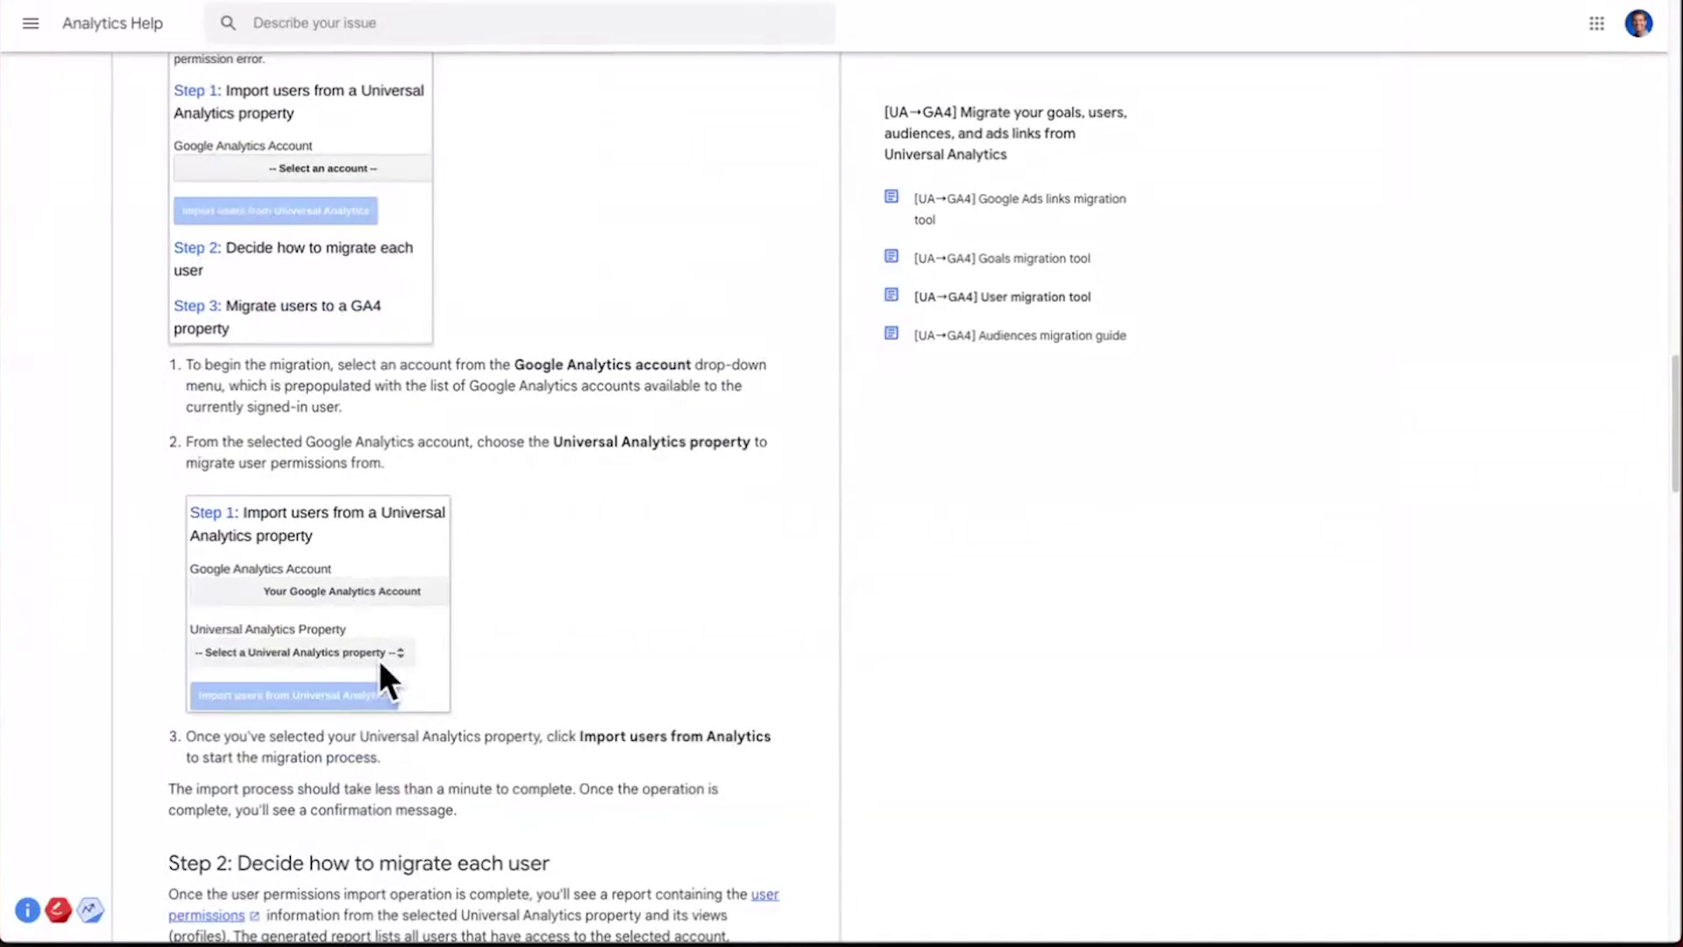
{"action": "scroll", "coordinate": [380, 675], "scroll_direction": "down", "scroll_amount": 5}
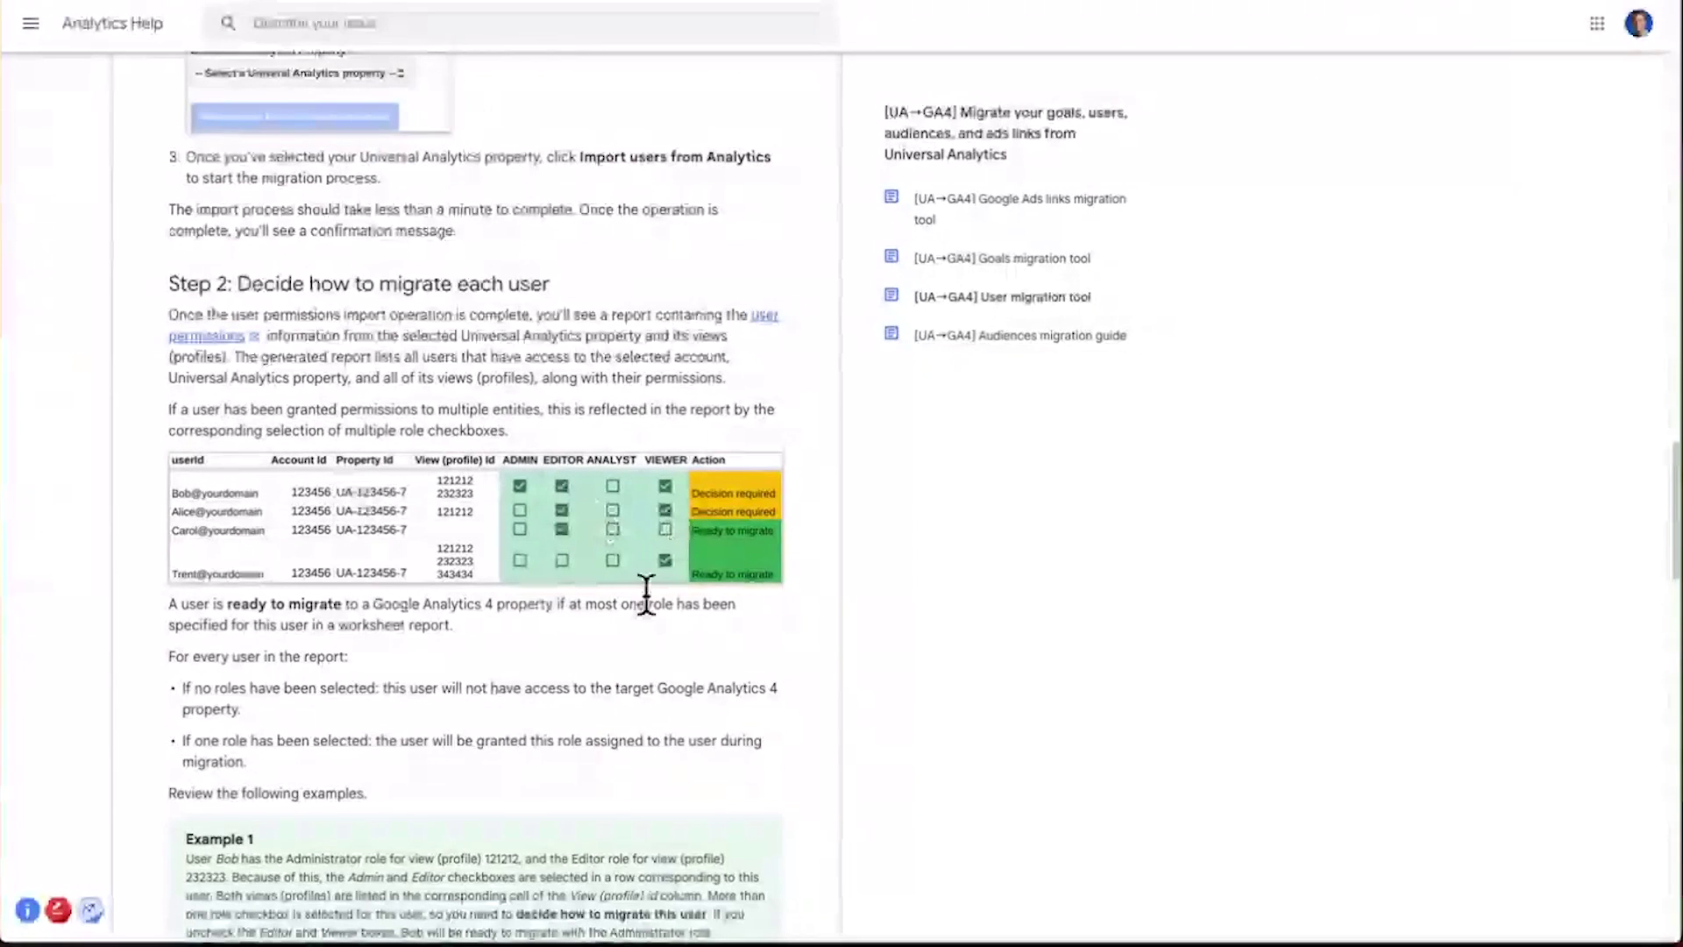
{"action": "scroll", "coordinate": [647, 600], "scroll_direction": "down", "scroll_amount": 1}
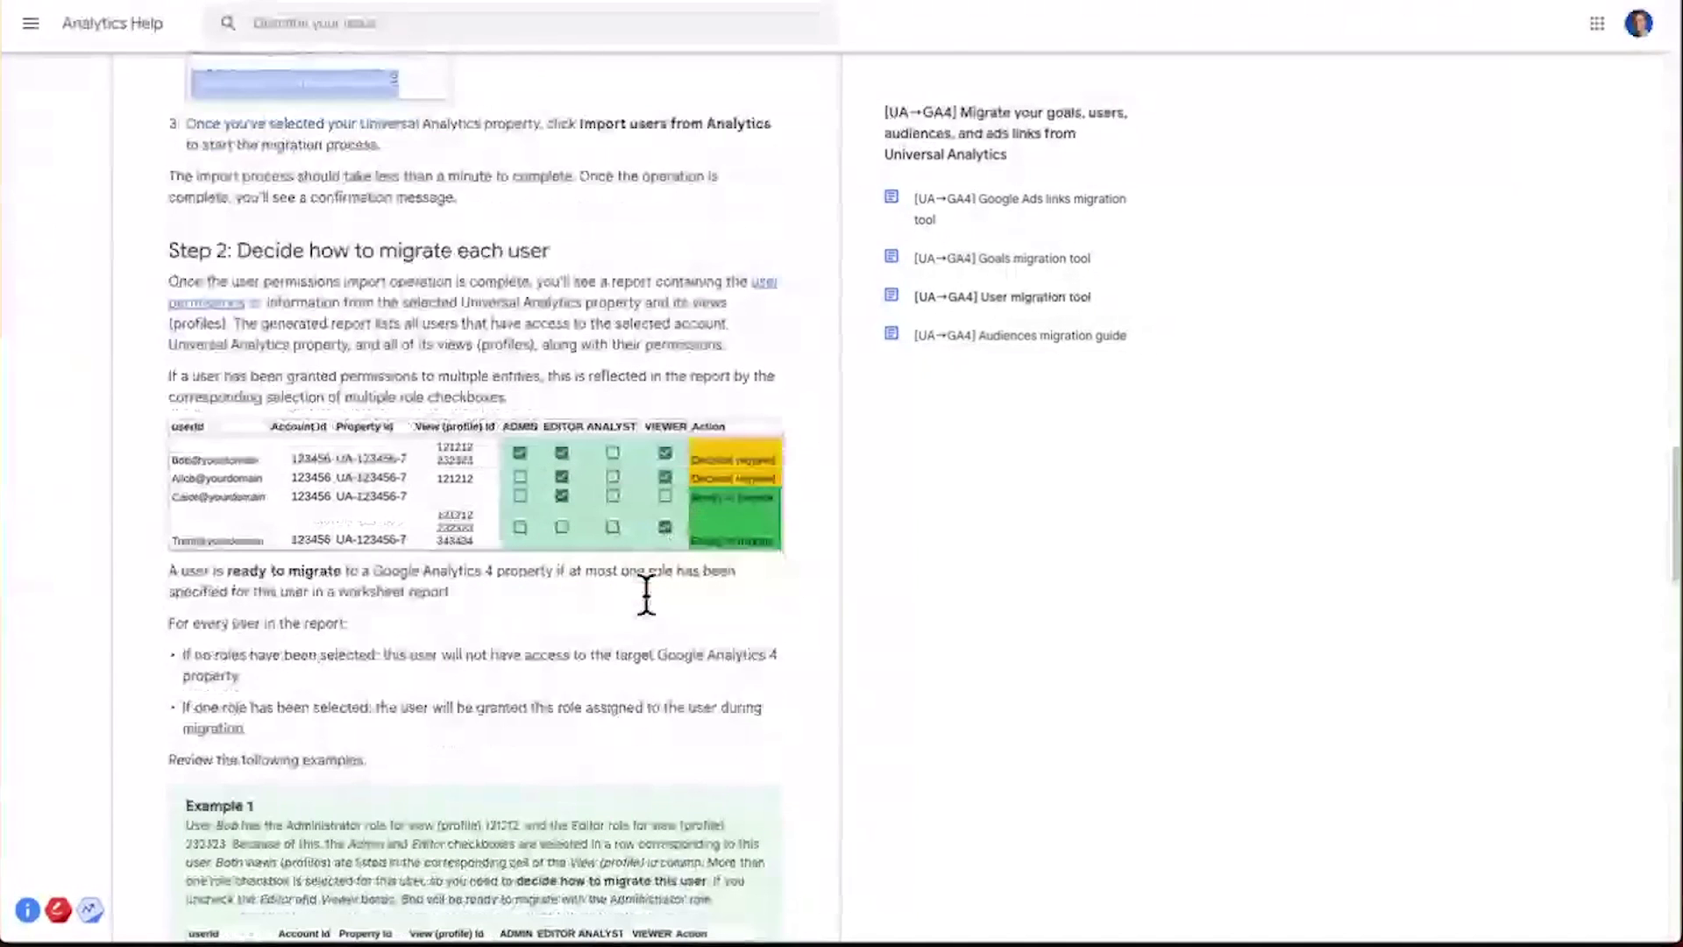
{"action": "scroll", "coordinate": [717, 549], "scroll_direction": "down", "scroll_amount": 6}
{"action": "scroll", "coordinate": [713, 601], "scroll_direction": "down", "scroll_amount": 3}
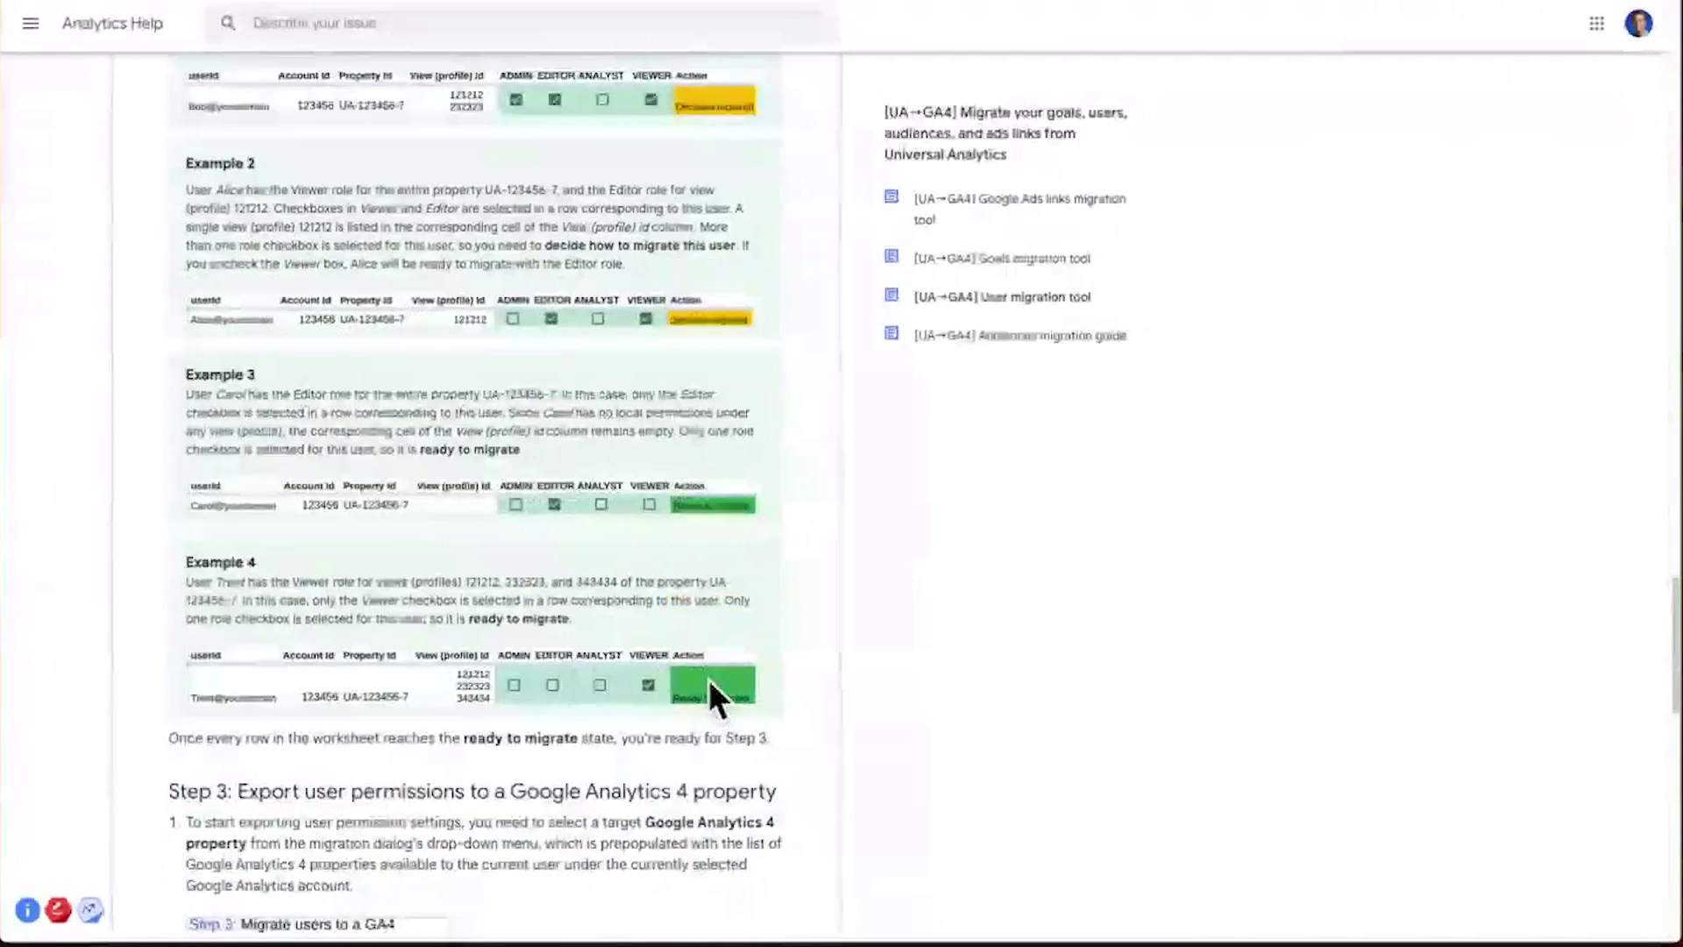
{"action": "scroll", "coordinate": [709, 683], "scroll_direction": "down", "scroll_amount": 5}
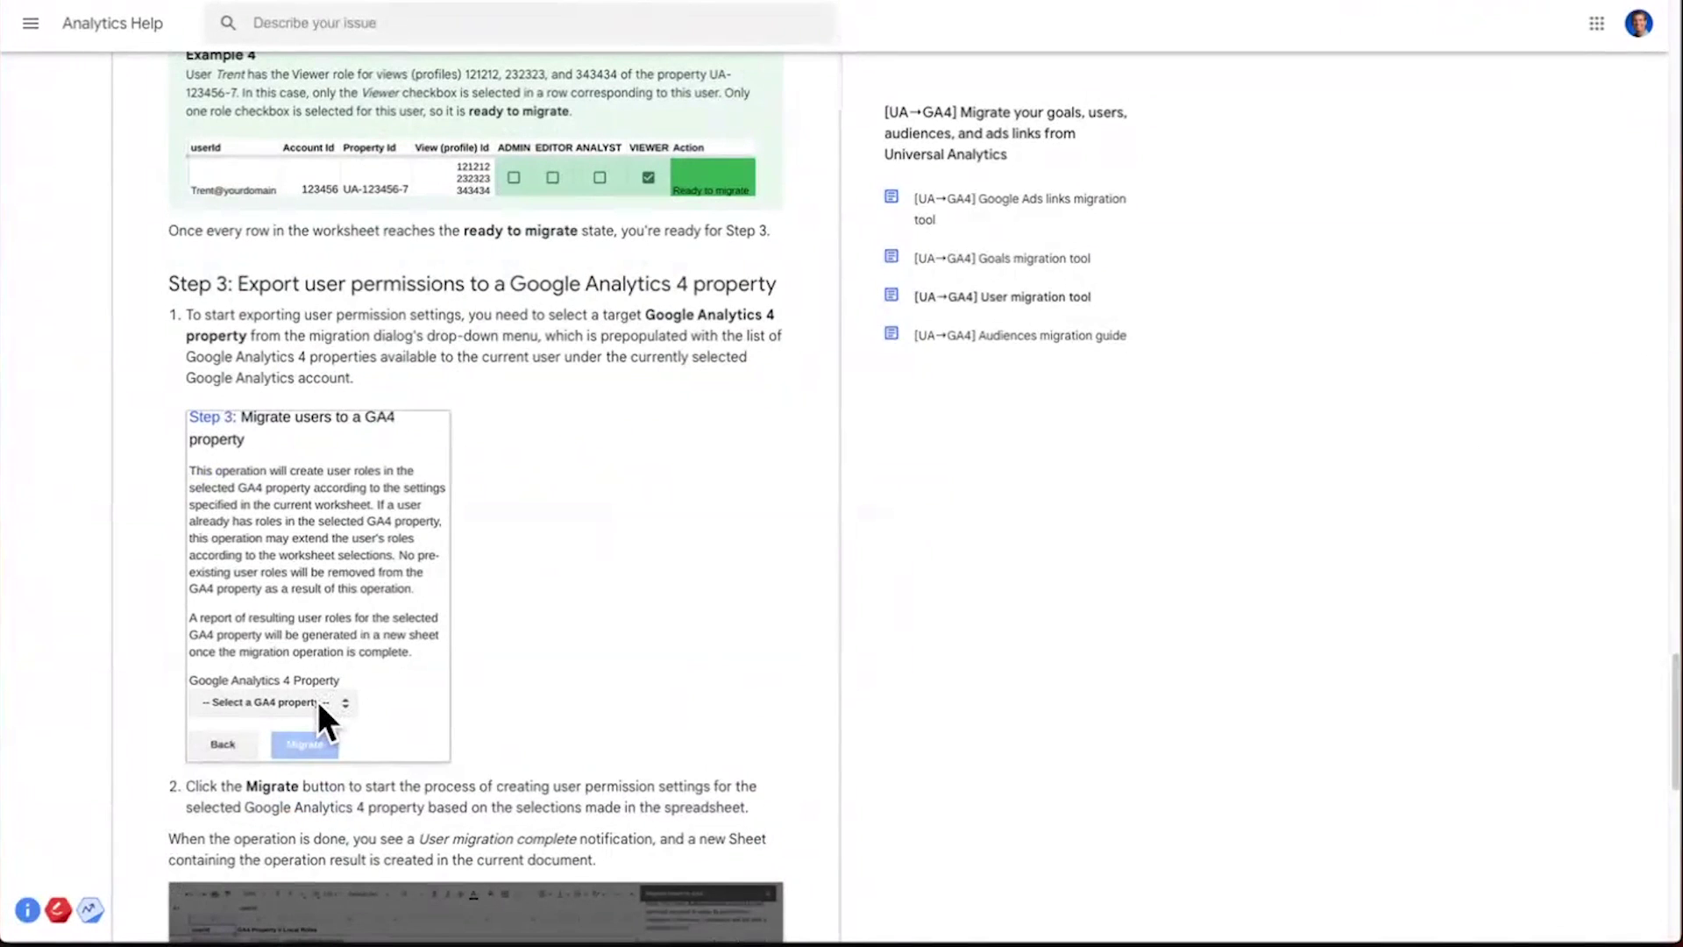
{"action": "scroll", "coordinate": [619, 726], "scroll_direction": "down", "scroll_amount": 1}
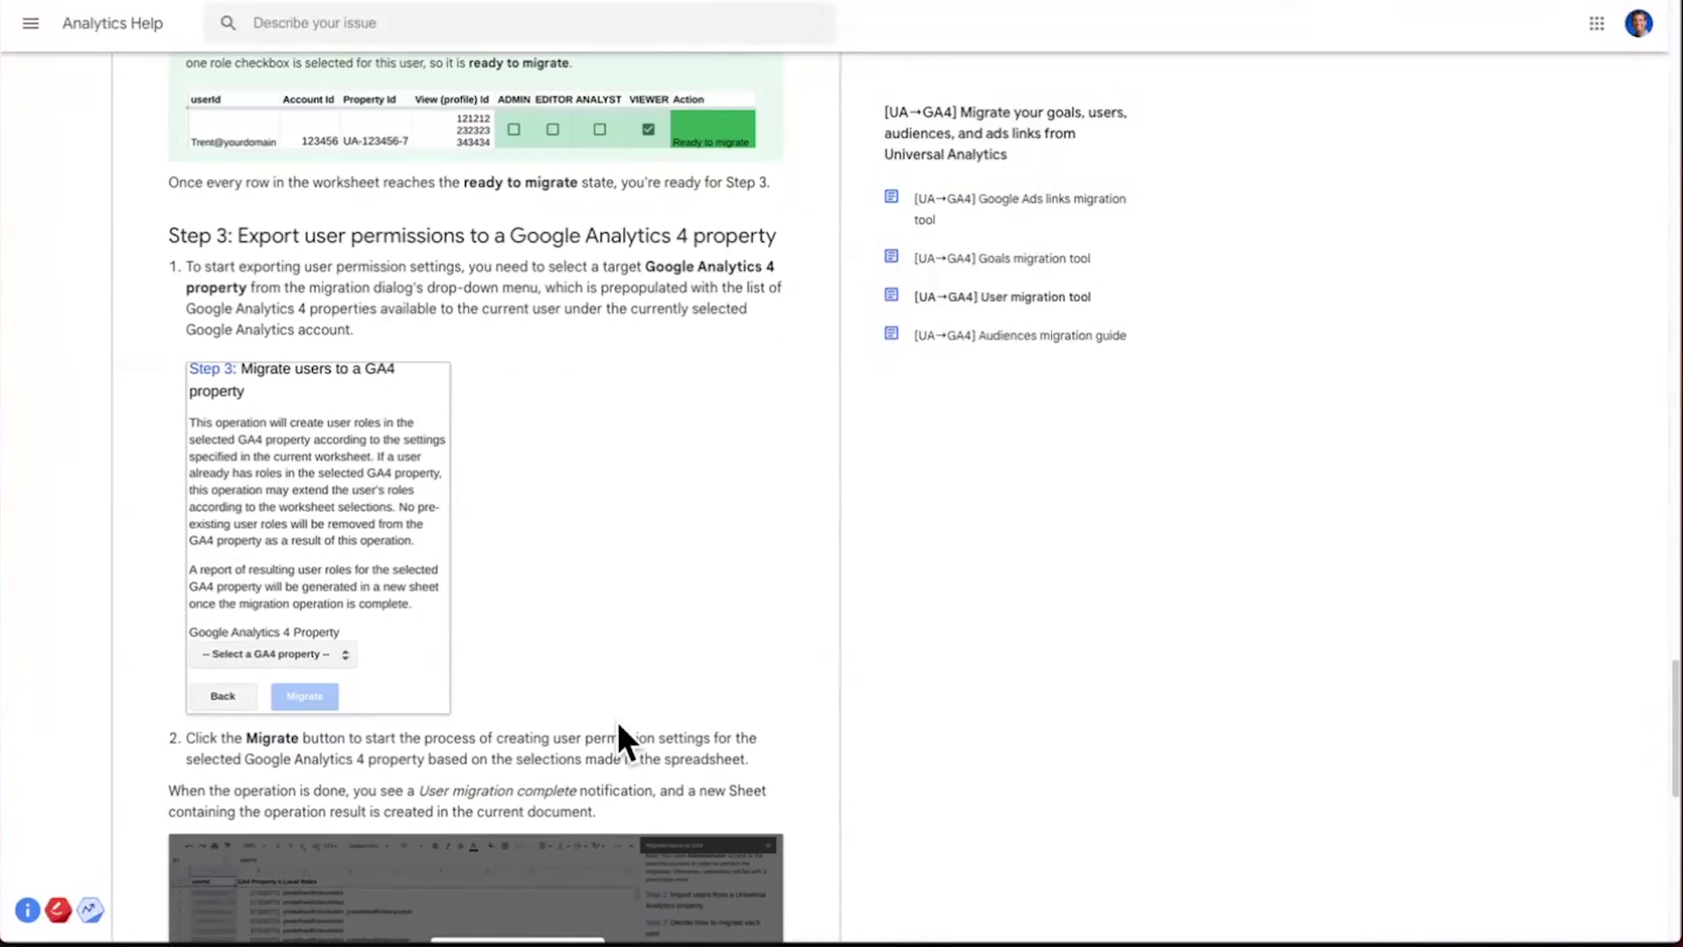
{"action": "scroll", "coordinate": [618, 721], "scroll_direction": "down", "scroll_amount": 4}
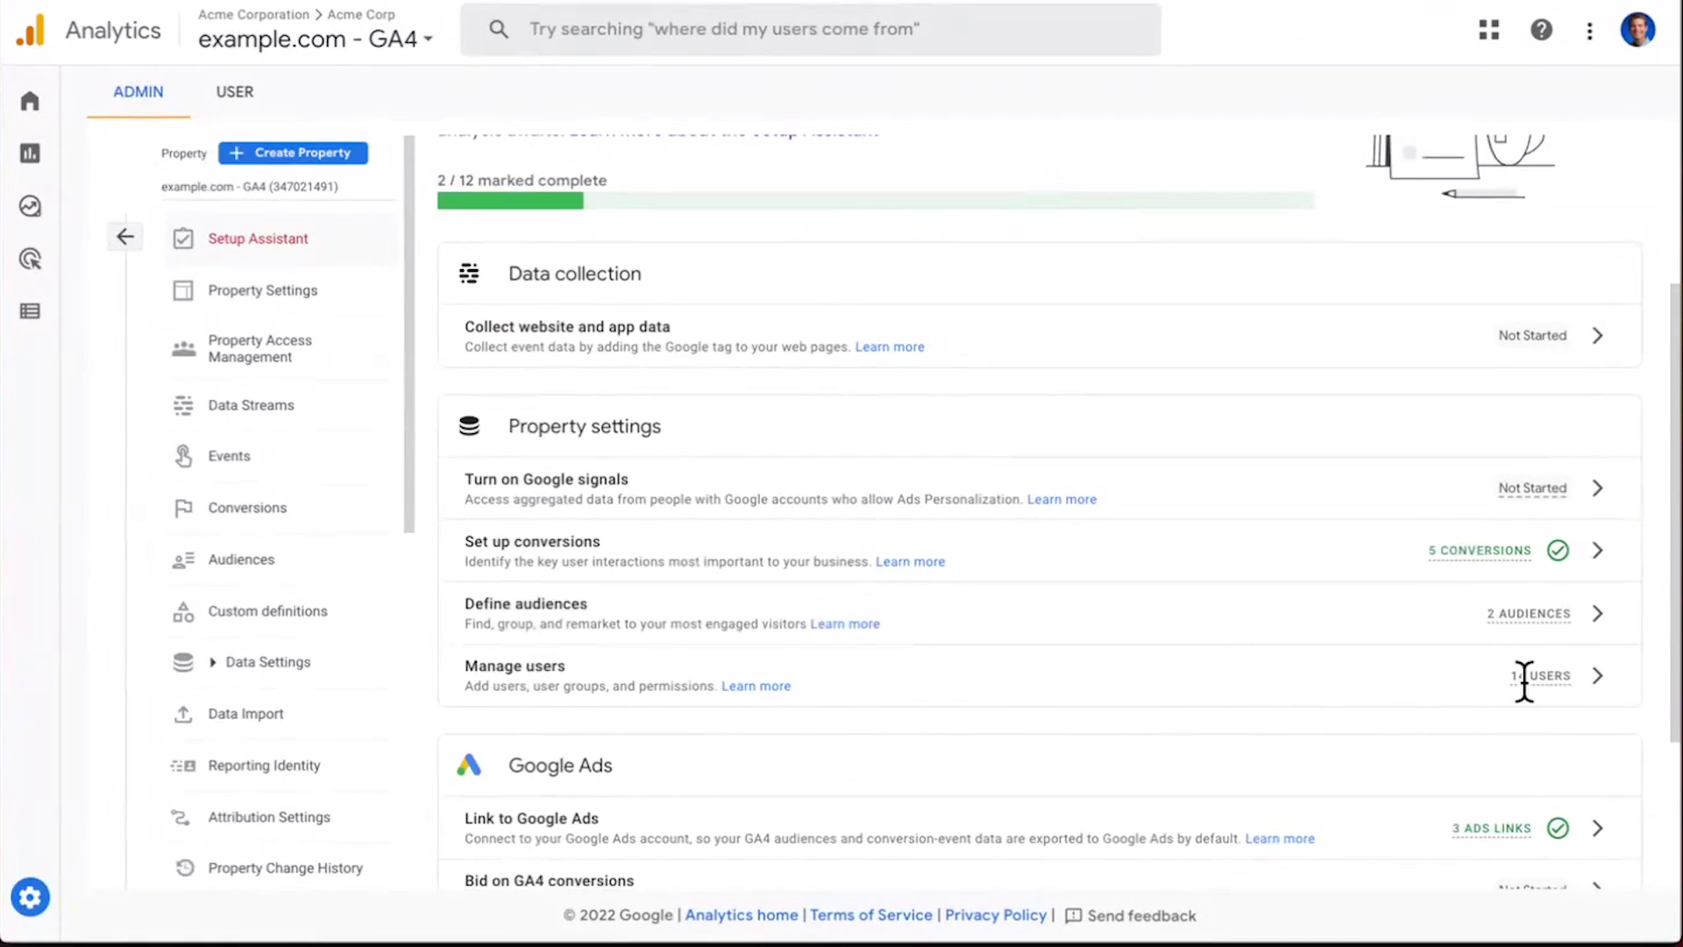
Step: Mark the Manage users task as complete, bringing progress to 3 / 12
{"action": "left_click", "coordinate": [1599, 673]}
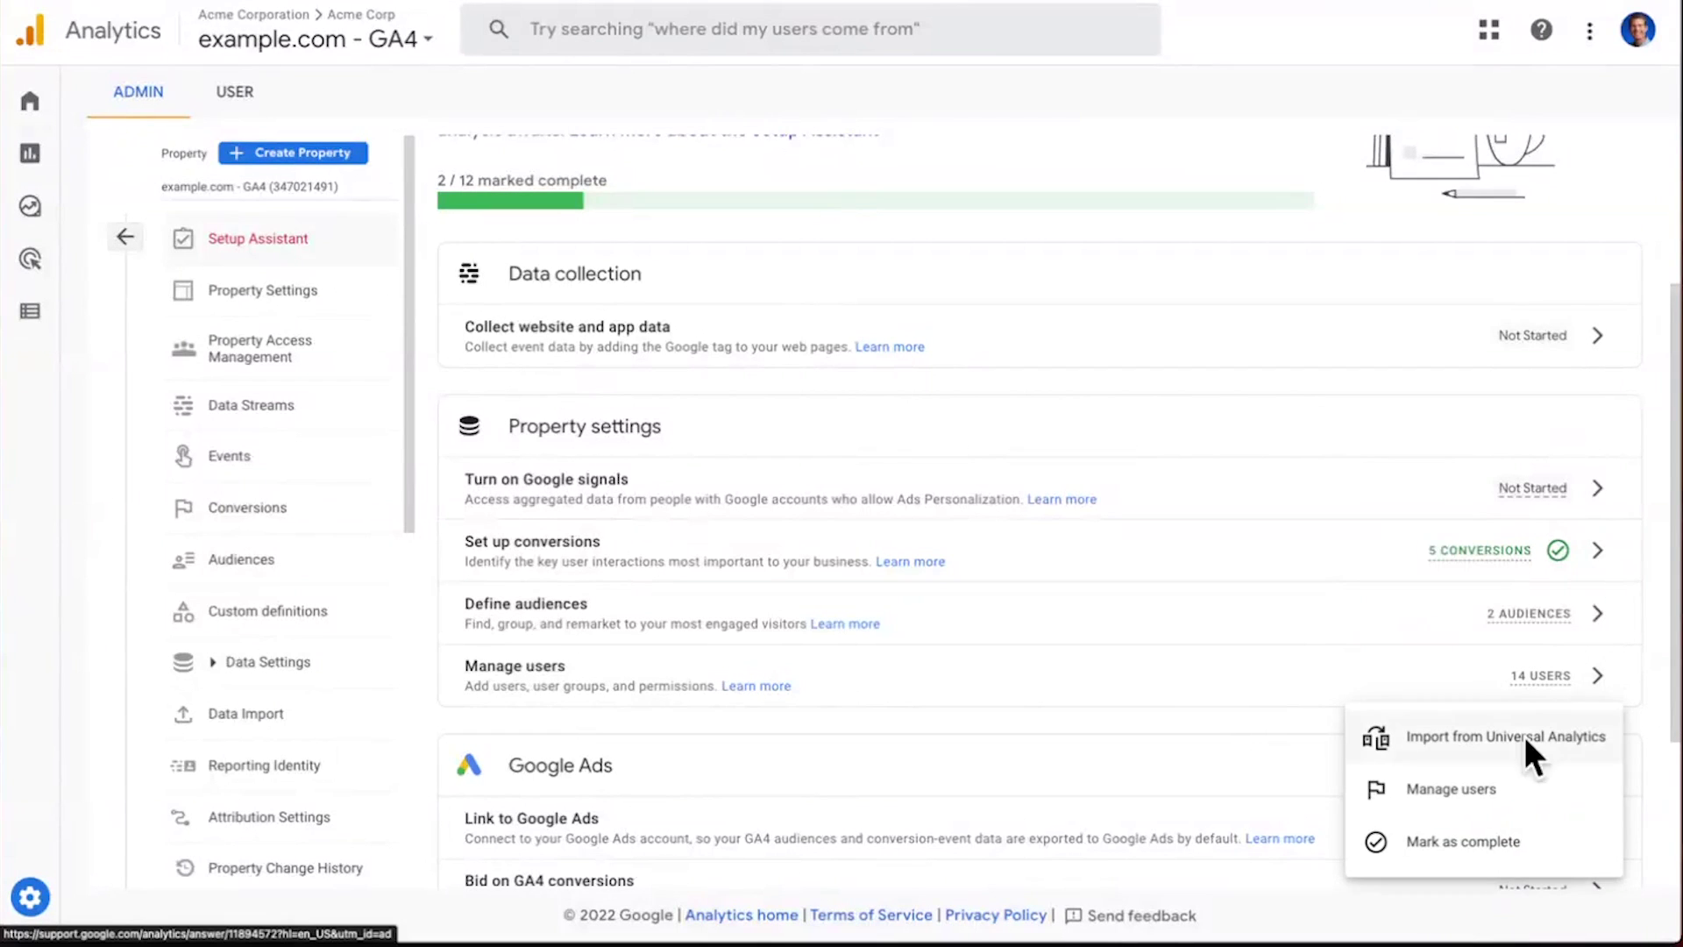
{"action": "left_click", "coordinate": [1466, 839]}
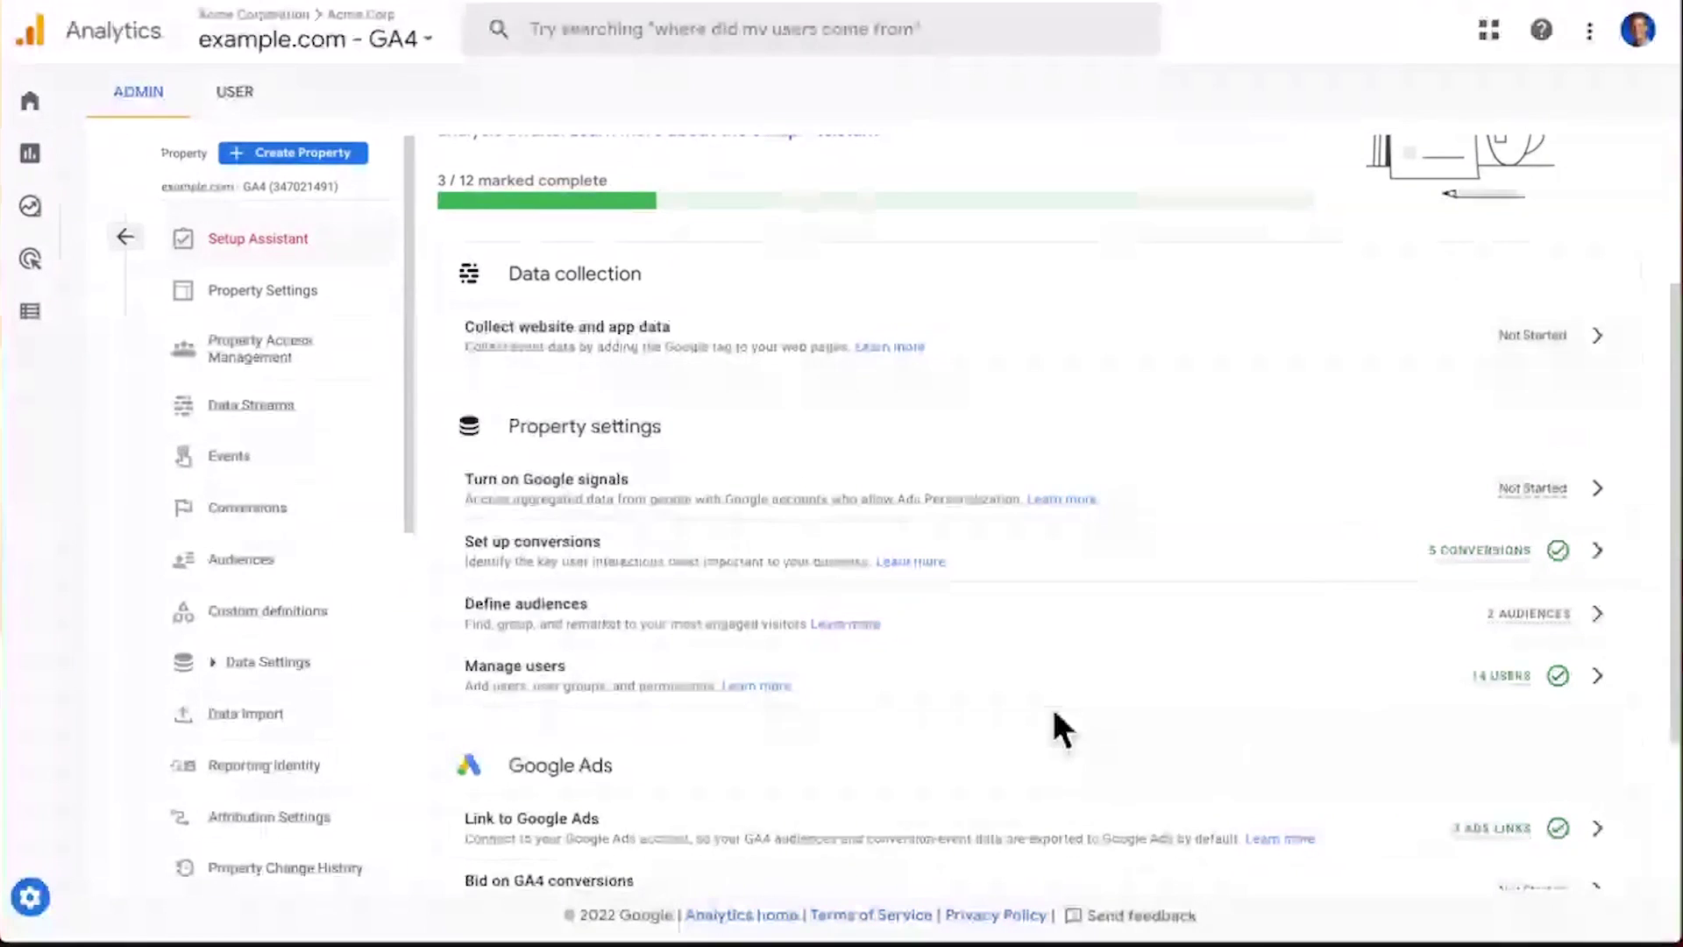
{"action": "scroll", "coordinate": [1058, 726], "scroll_direction": "down", "scroll_amount": 1}
{"action": "scroll", "coordinate": [1063, 728], "scroll_direction": "down", "scroll_amount": 2}
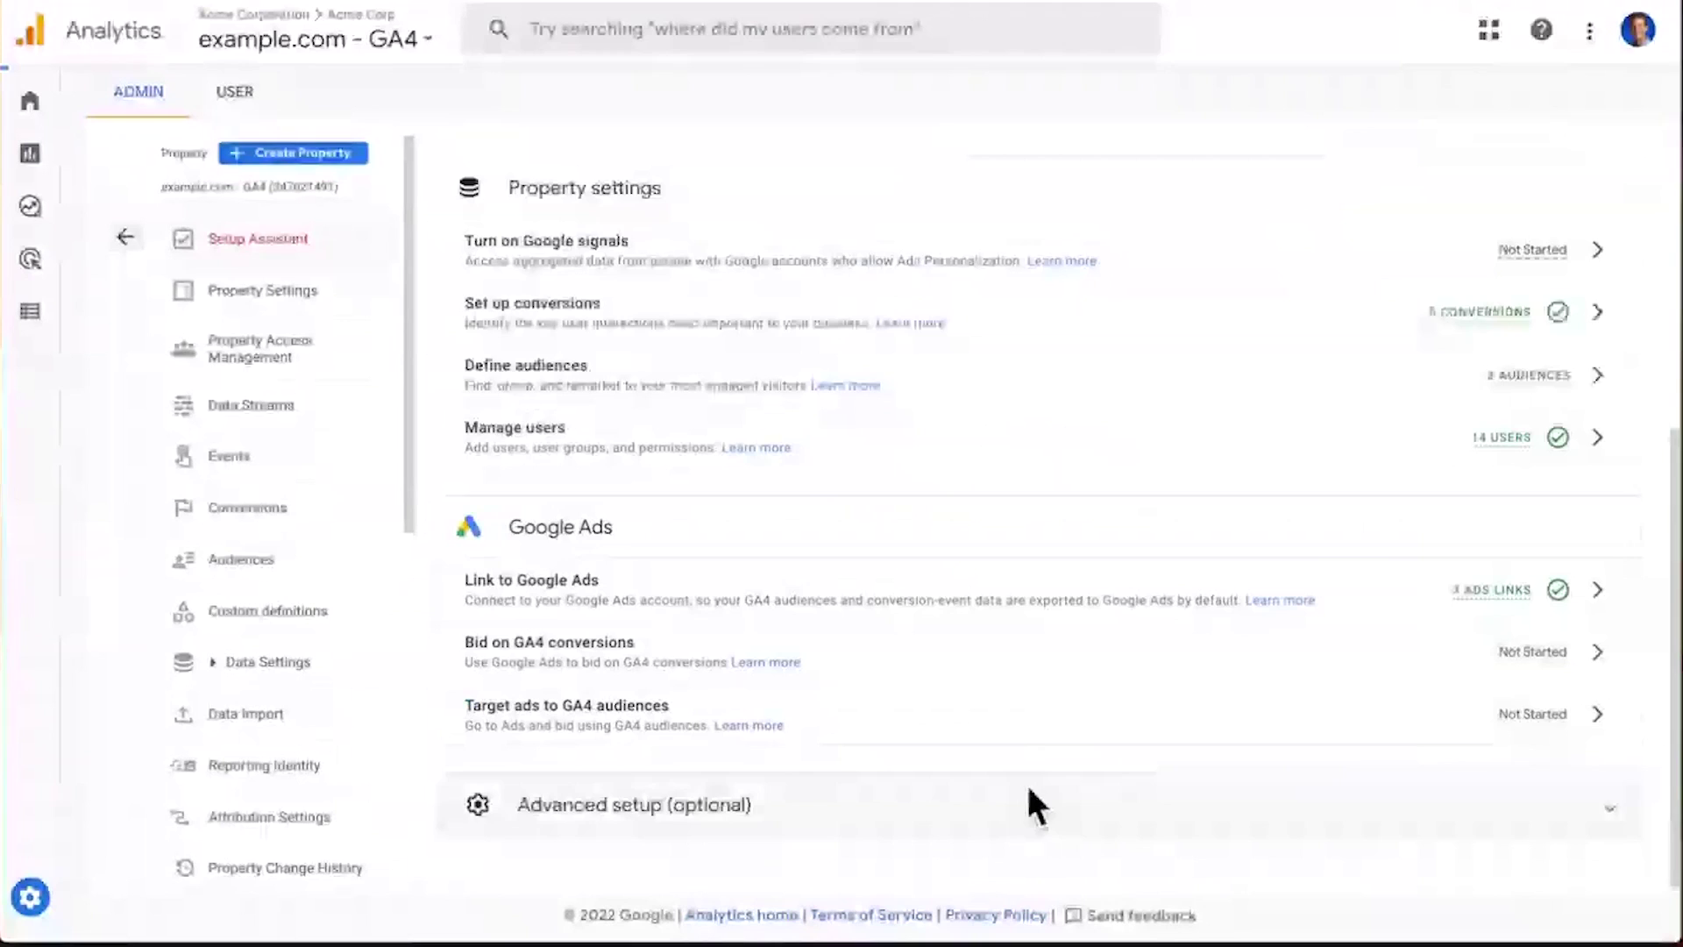
Step: Check the Link to BigQuery item under Advanced setup, opening then dismissing its options menu
{"action": "scroll", "coordinate": [1058, 706], "scroll_direction": "down", "scroll_amount": 3}
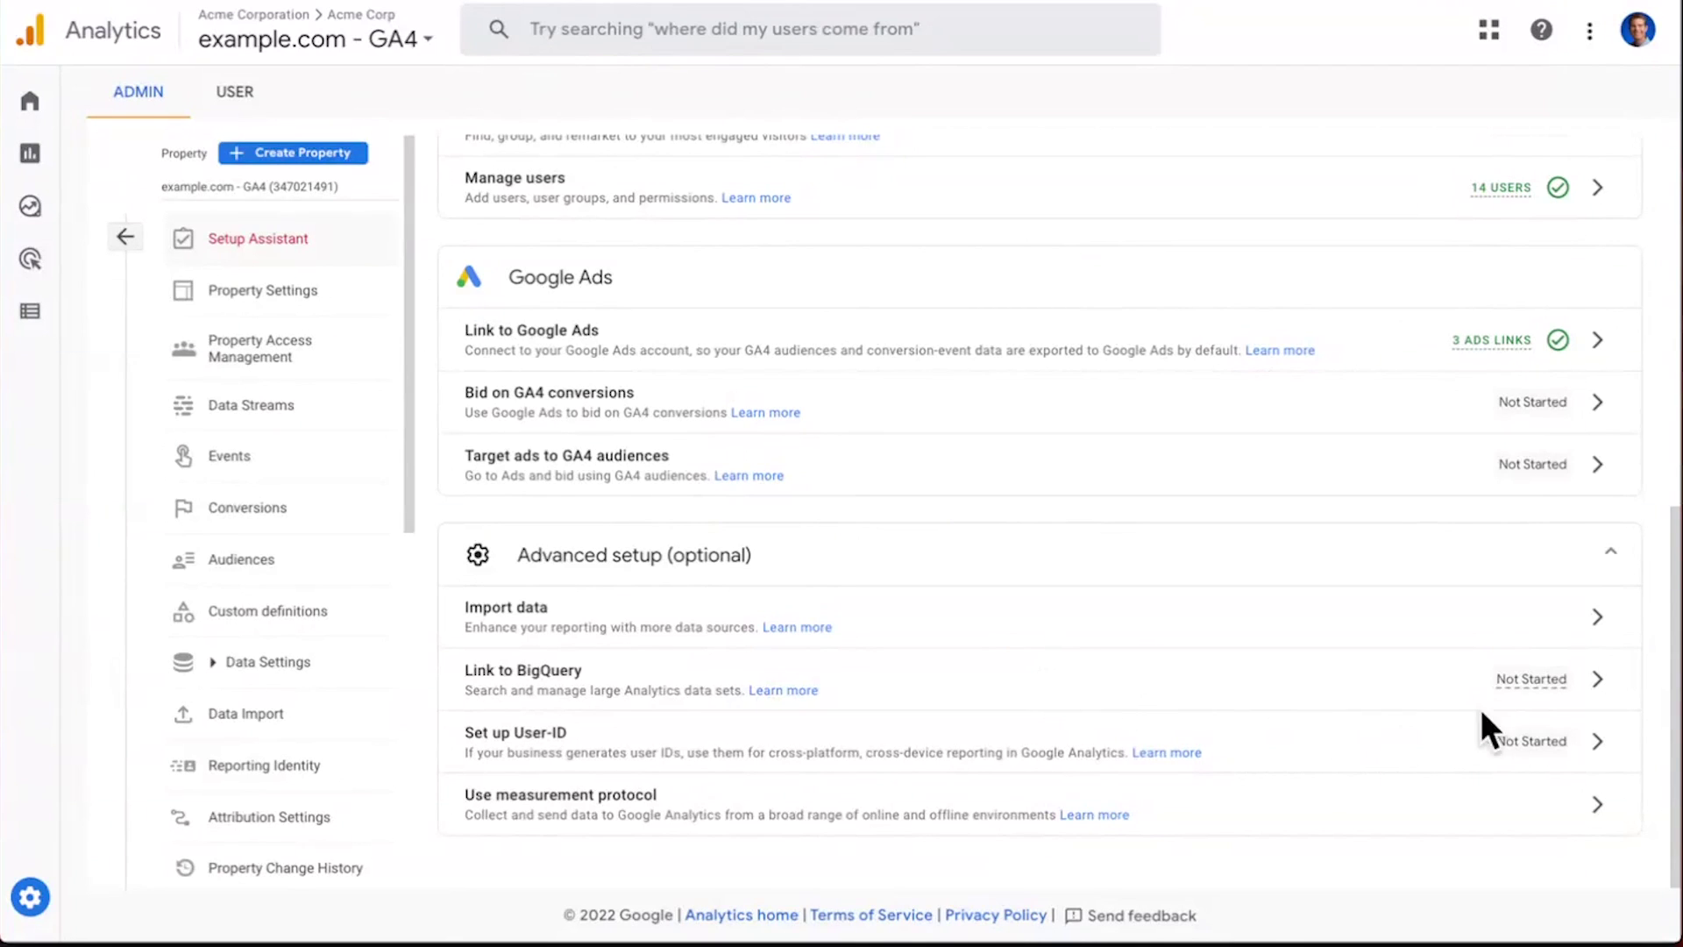
{"action": "mouse_move", "coordinate": [1530, 682]}
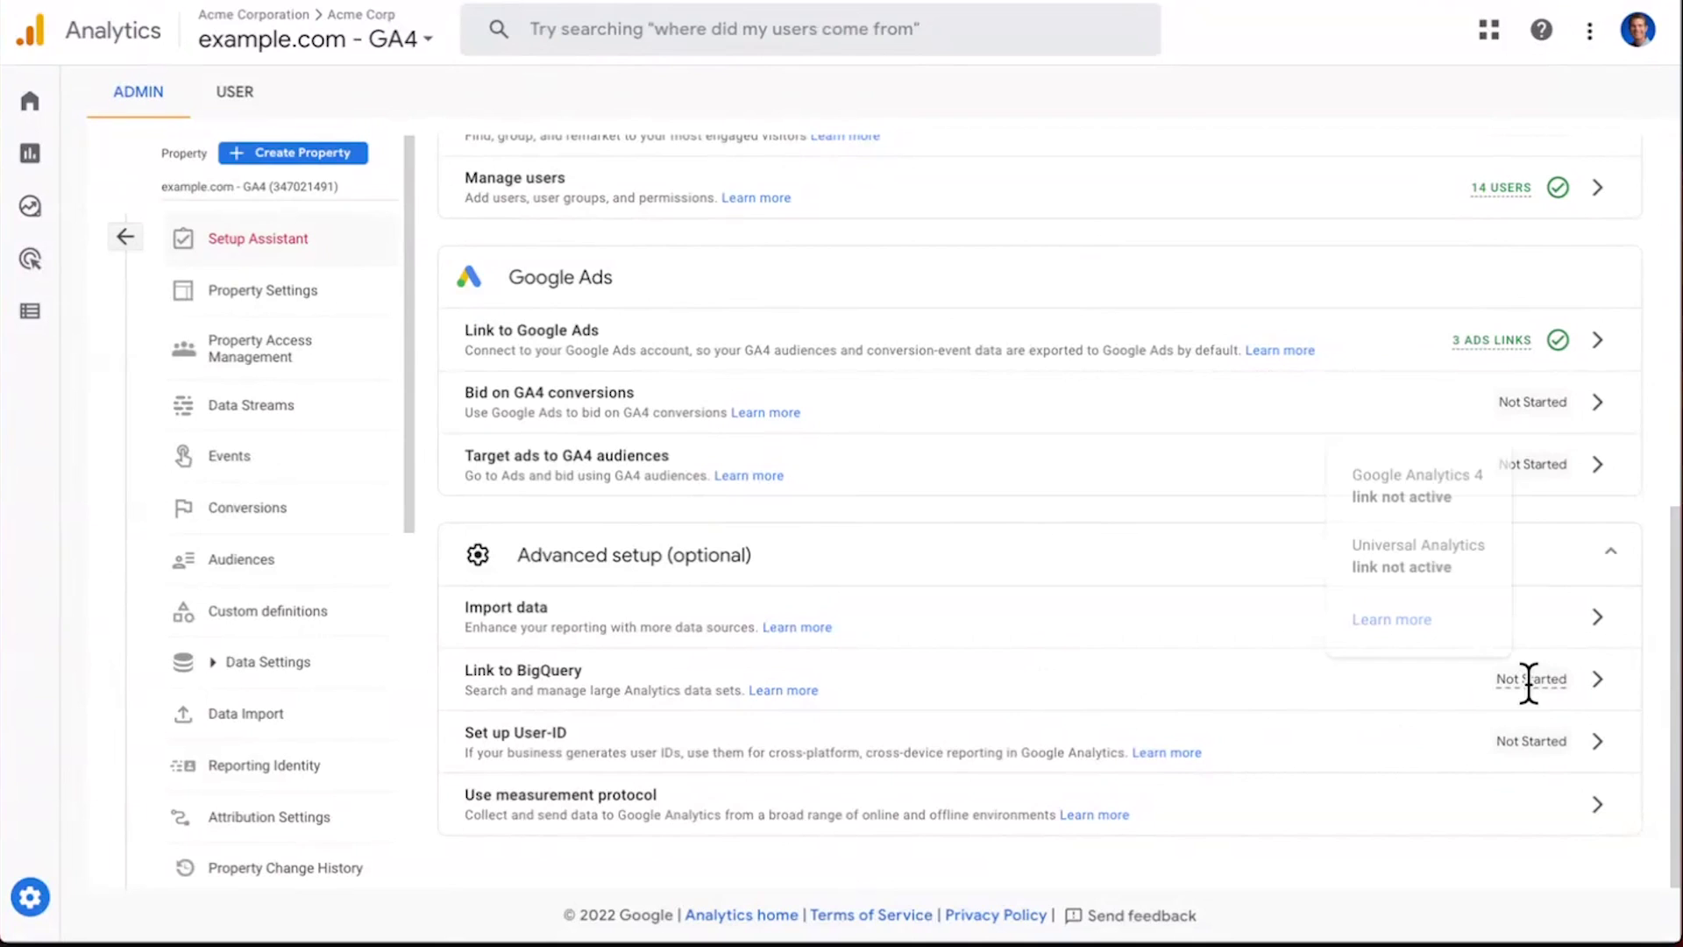
{"action": "left_click", "coordinate": [1599, 680]}
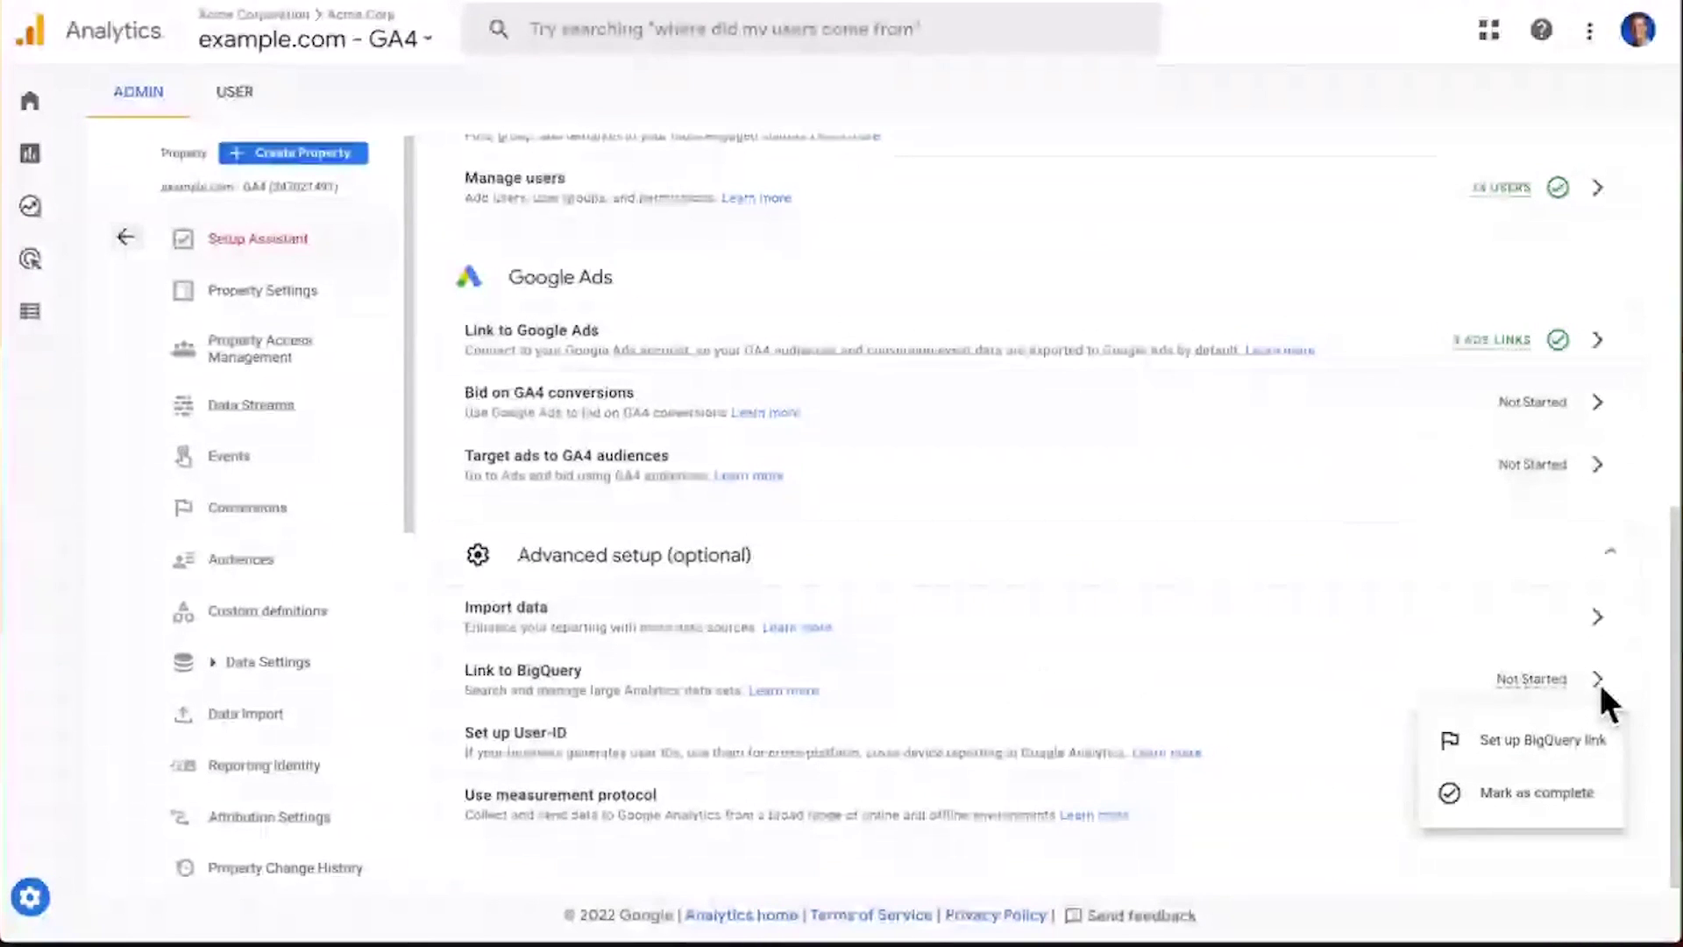
{"action": "left_click", "coordinate": [1527, 794]}
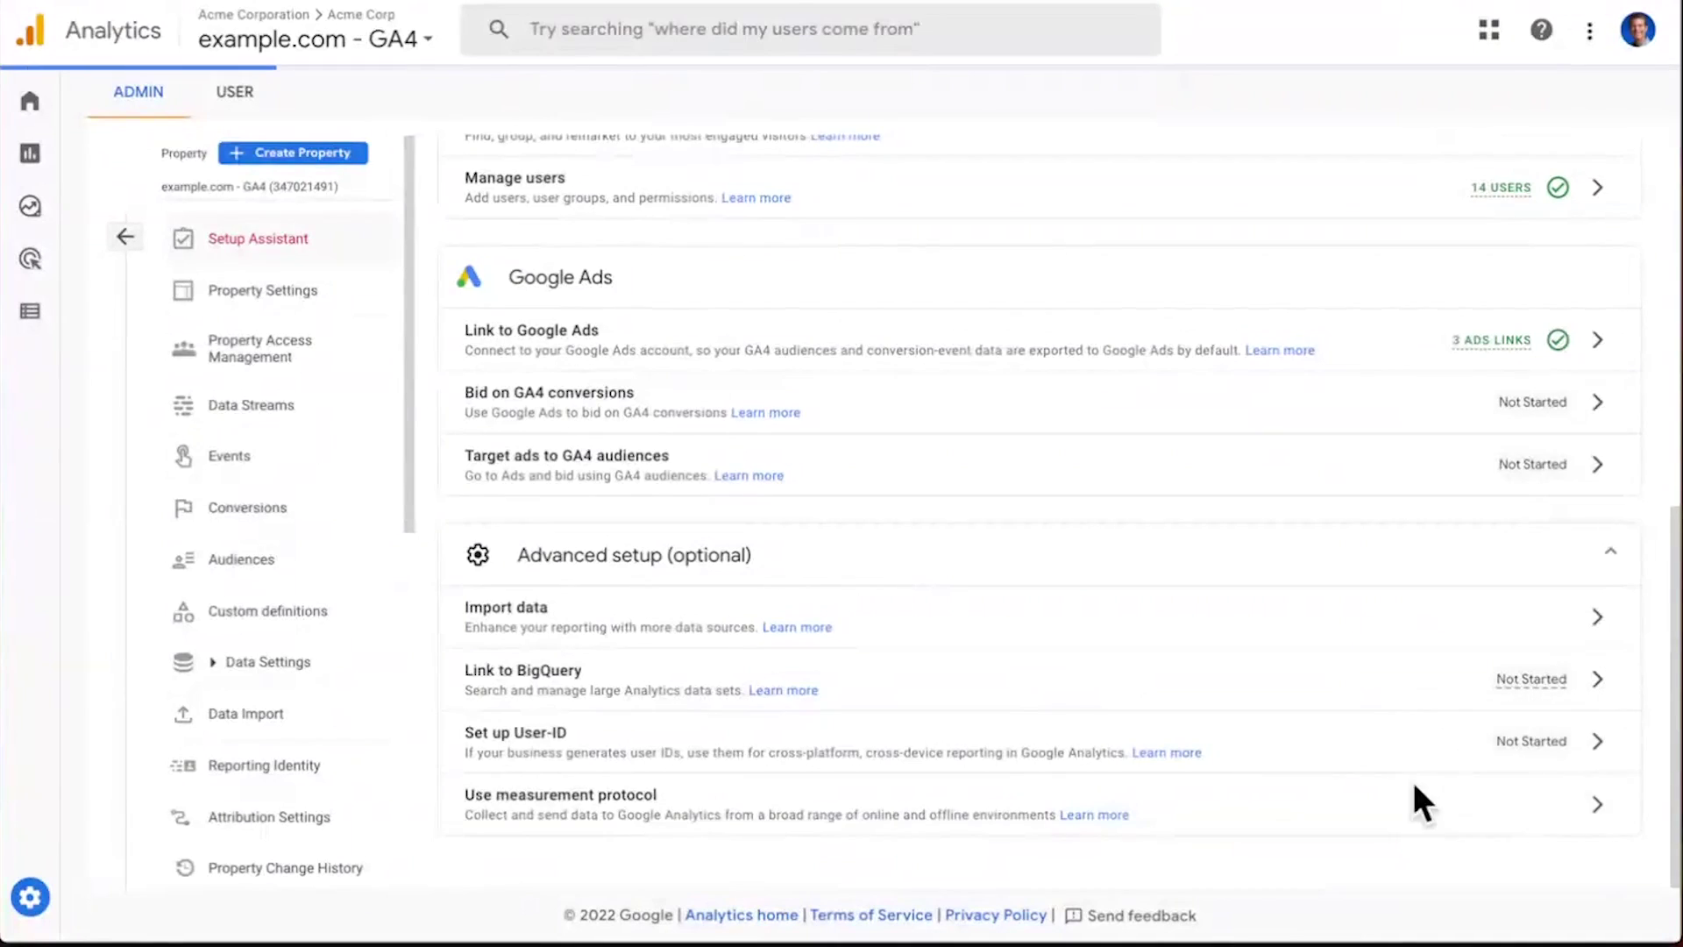